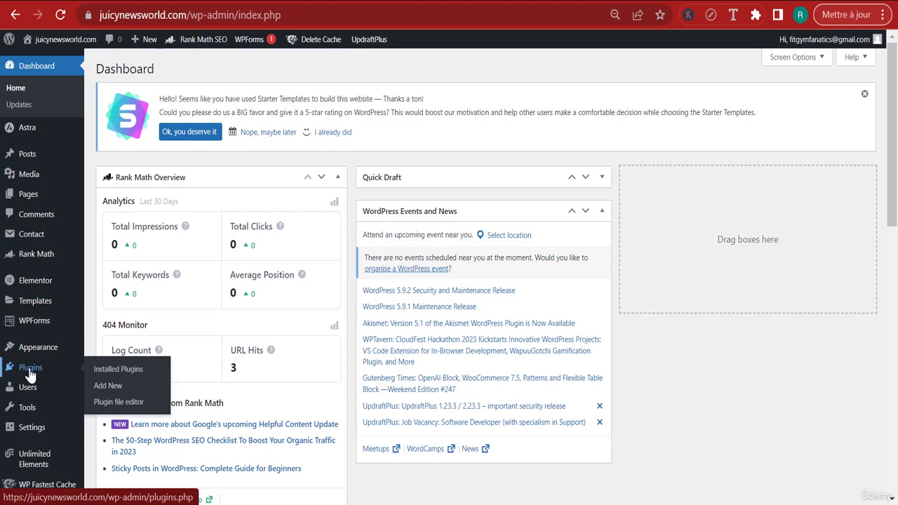
# Switch to the Code Snippet for News Blog note in Notepad and copy its whole form and style code
pyautogui.click(110, 372)
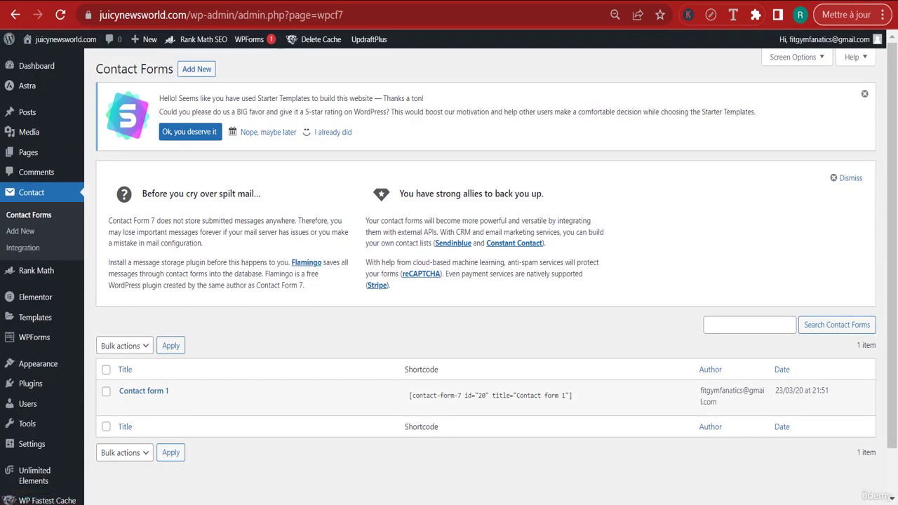
pyautogui.click(592, 483)
pyautogui.click(194, 185)
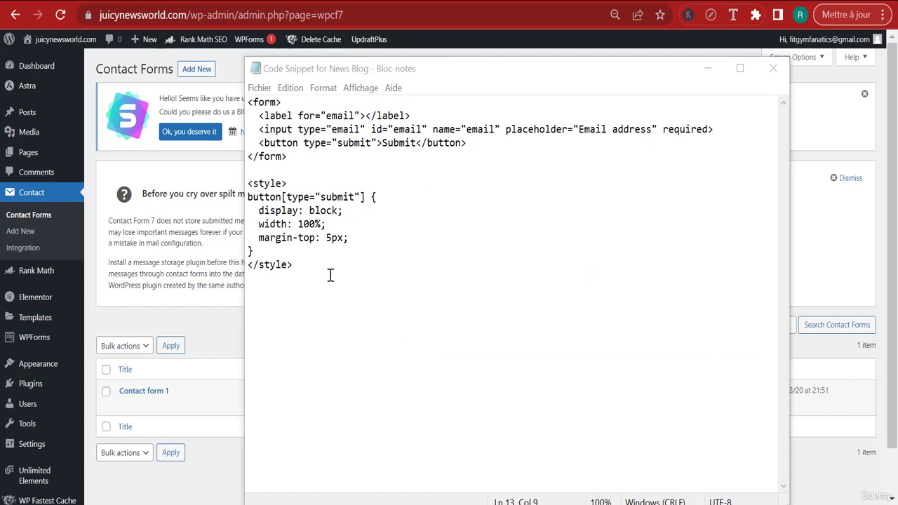
pyautogui.moveTo(330, 275); pyautogui.dragTo(239, 99)
pyautogui.rightClick(335, 129)
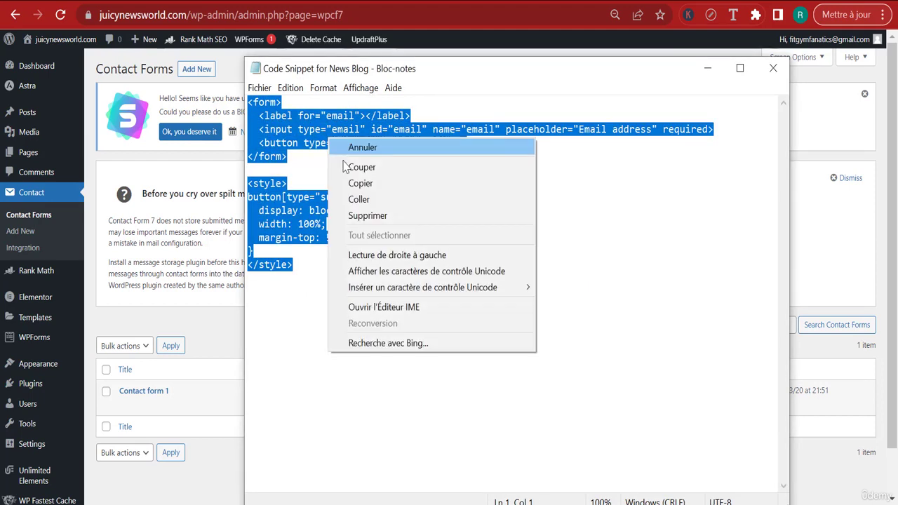
pyautogui.click(364, 184)
pyautogui.click(717, 68)
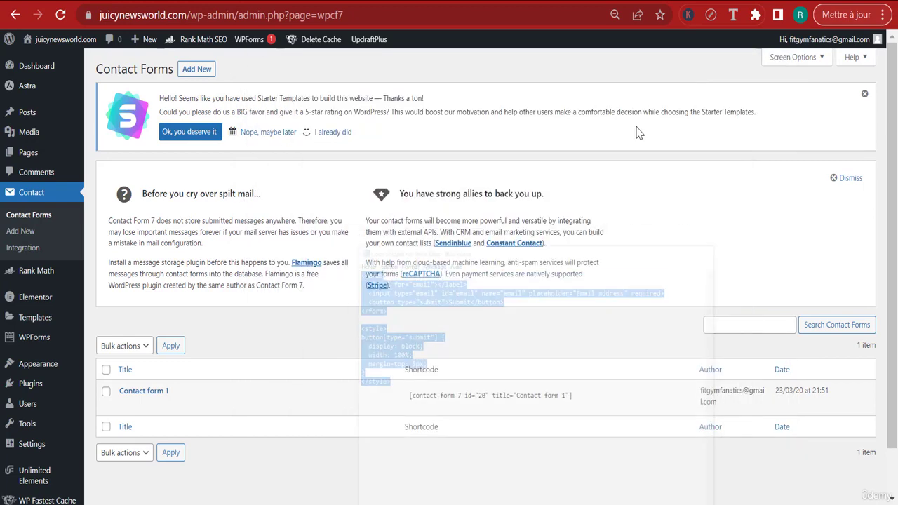
# Start a new contact form and replace its entire default template with the copied code
pyautogui.click(198, 70)
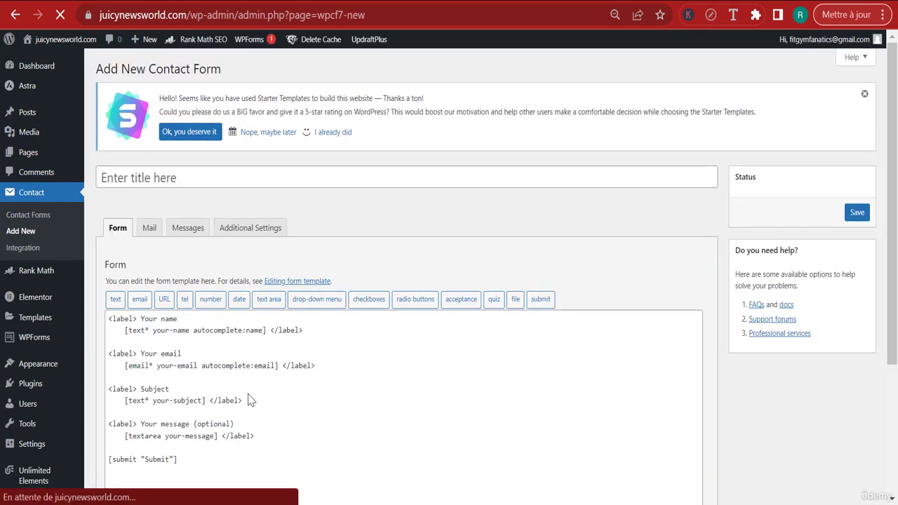
pyautogui.scroll(-1, 249, 388)
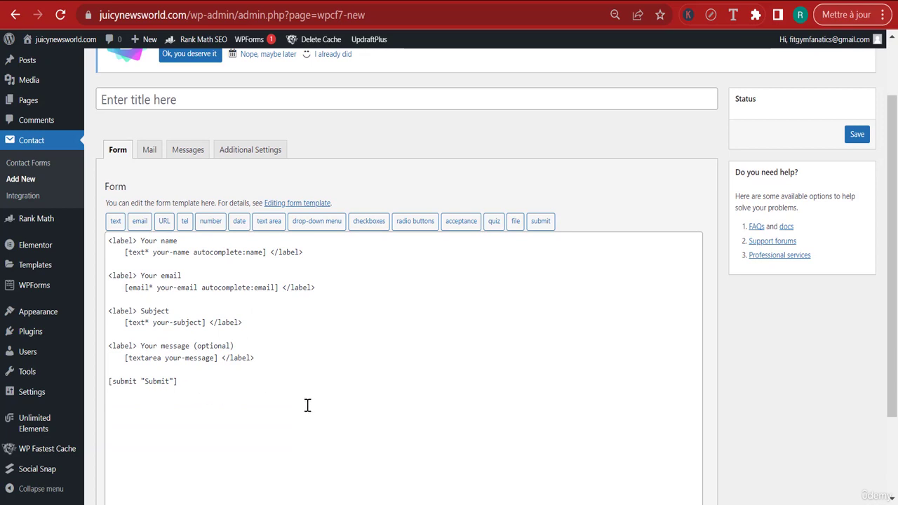
pyautogui.moveTo(237, 393); pyautogui.dragTo(82, 225)
pyautogui.press('BackSpace')
pyautogui.hotkey('ctrl', 'v')
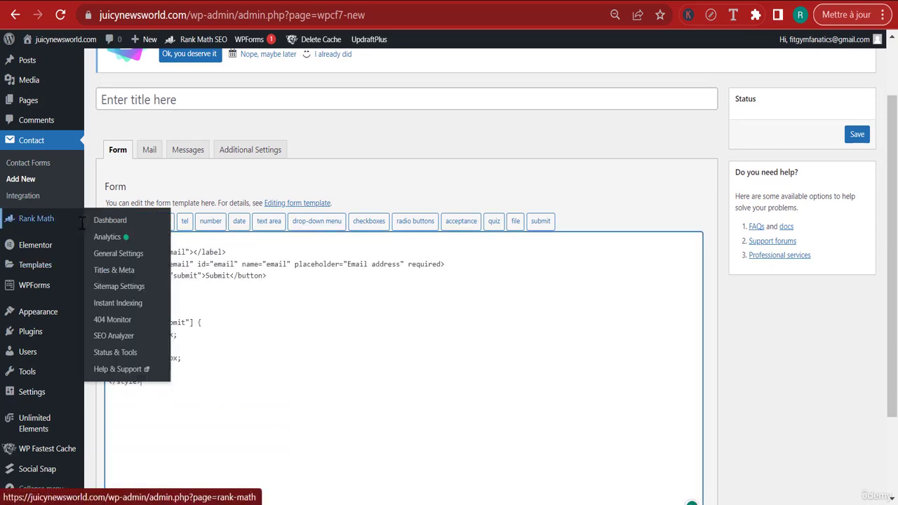
# Title the contact form Form 2 and save it
pyautogui.click(196, 96)
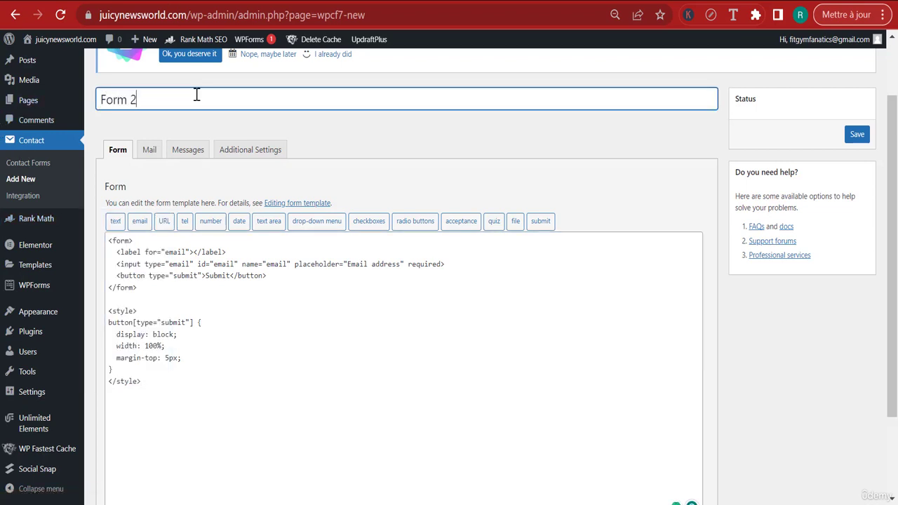
pyautogui.scroll(-3, 237, 267)
pyautogui.click(225, 280)
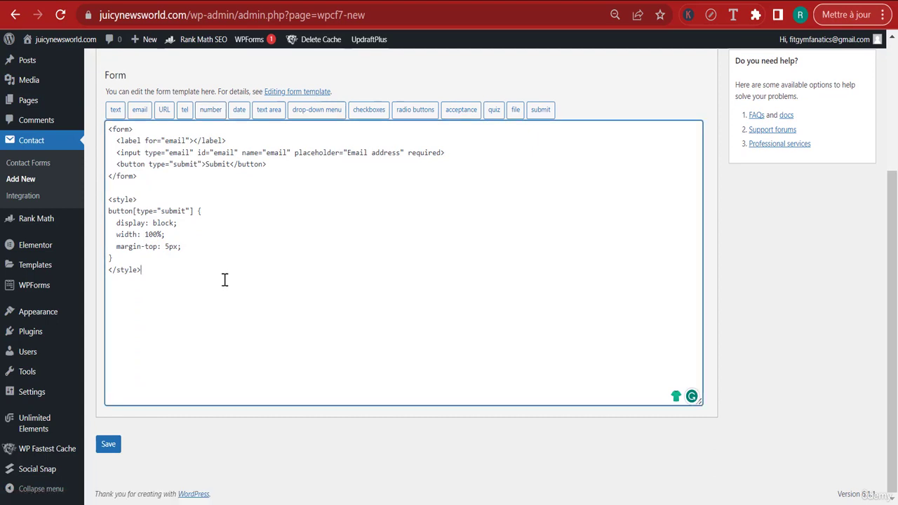
pyautogui.click(109, 444)
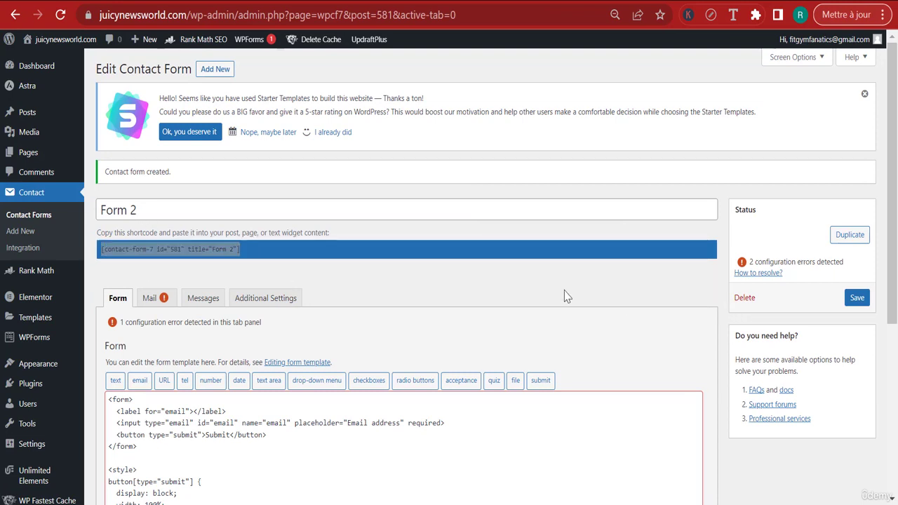
# Copy the shortcode of Form 2 and open the site's homepage in the Elementor editor
pyautogui.rightClick(228, 250)
pyautogui.click(265, 264)
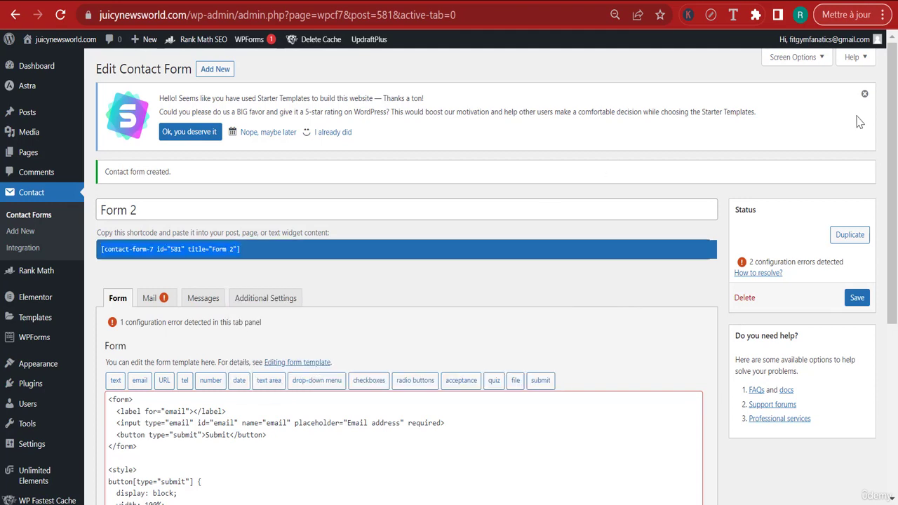
pyautogui.moveTo(69, 44)
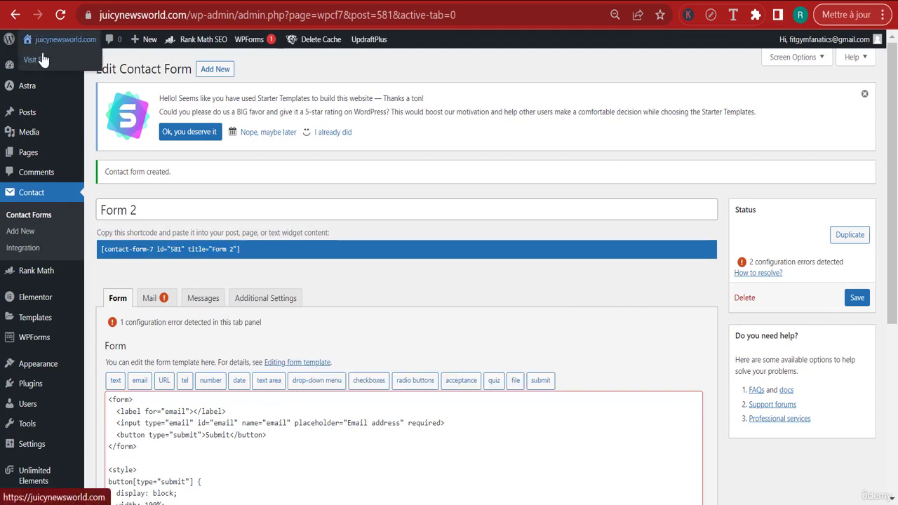
pyautogui.rightClick(44, 59)
pyautogui.click(92, 68)
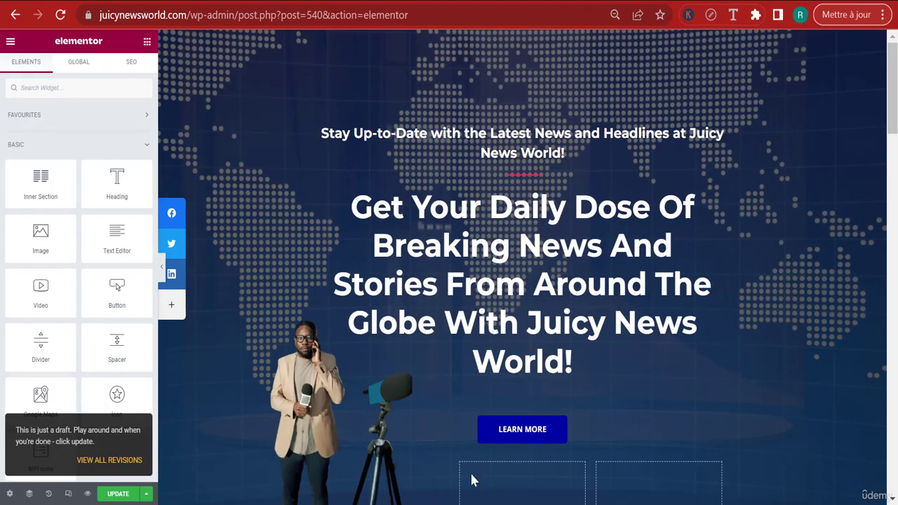
# Add a new three-column section between the hero section and the quote section
pyautogui.scroll(-6, 784, 176)
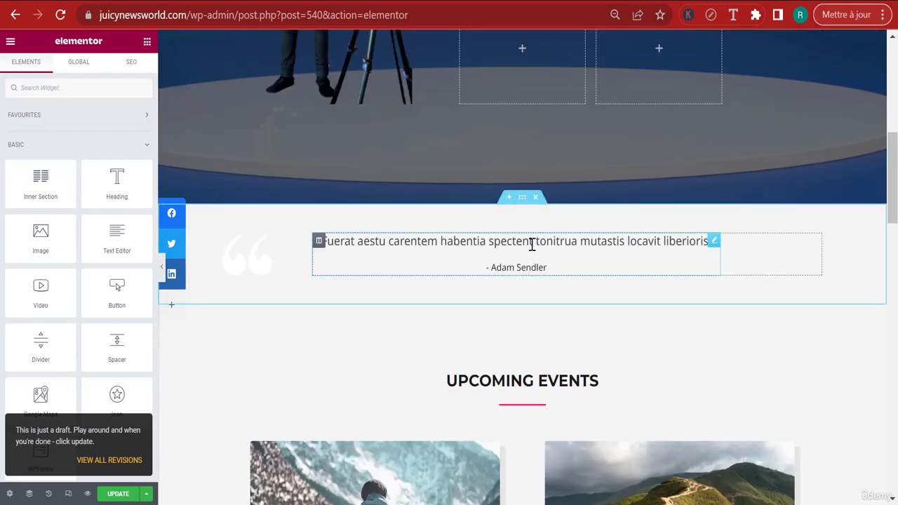
pyautogui.scroll(1, 673, 347)
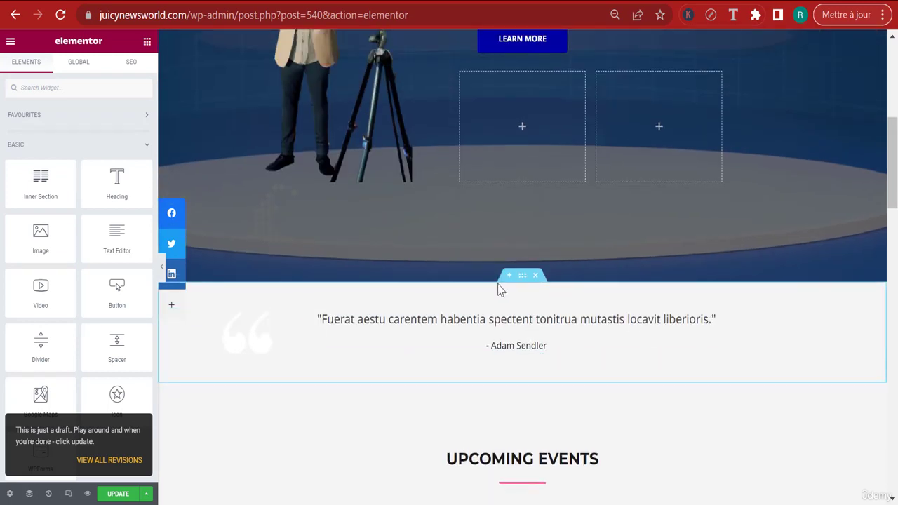
pyautogui.click(508, 277)
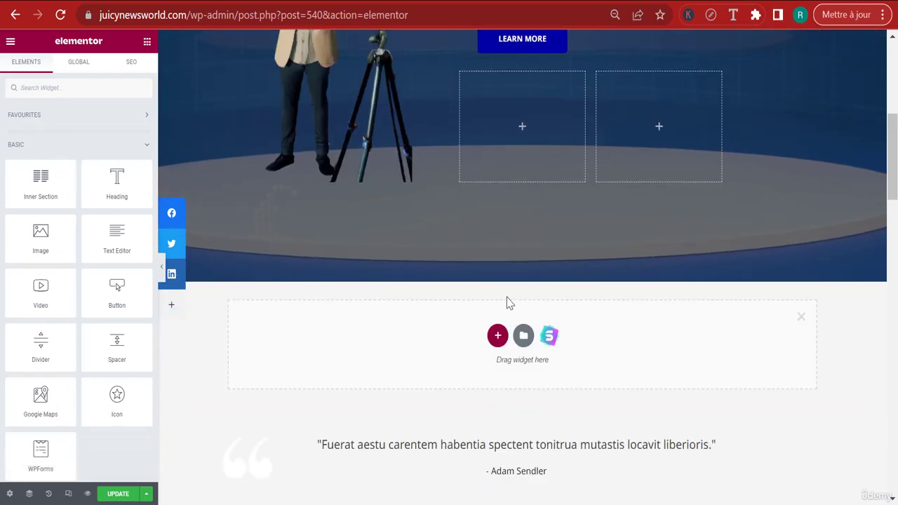
pyautogui.click(496, 336)
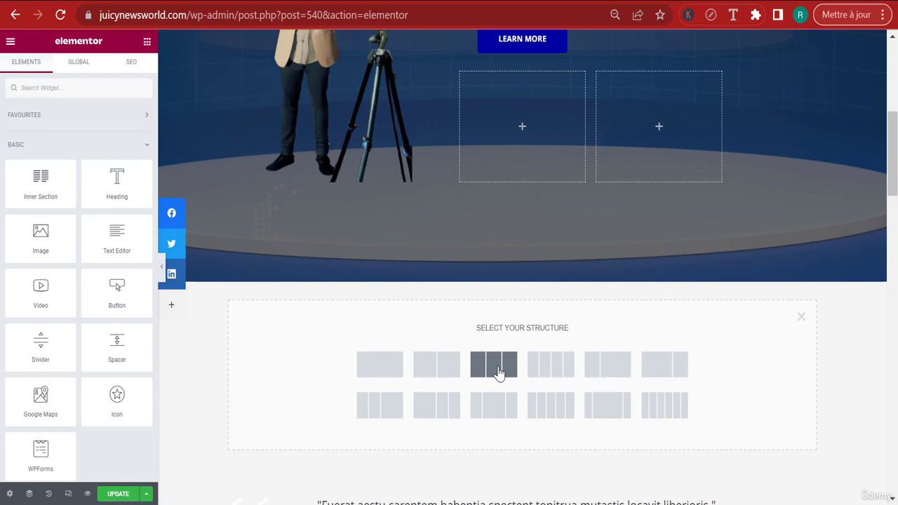
pyautogui.click(612, 362)
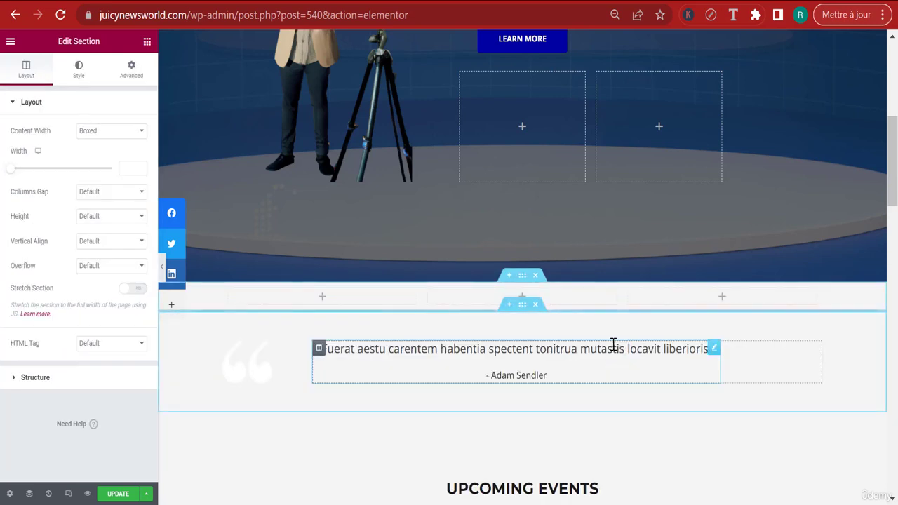
# Delete the quote section beneath the new three-column section
pyautogui.scroll(-1, 617, 315)
pyautogui.click(535, 226)
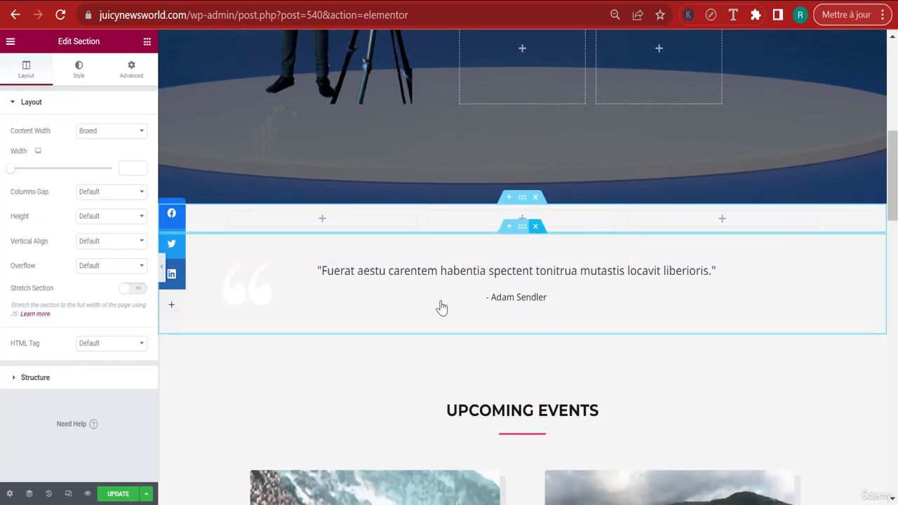
pyautogui.scroll(1, 516, 302)
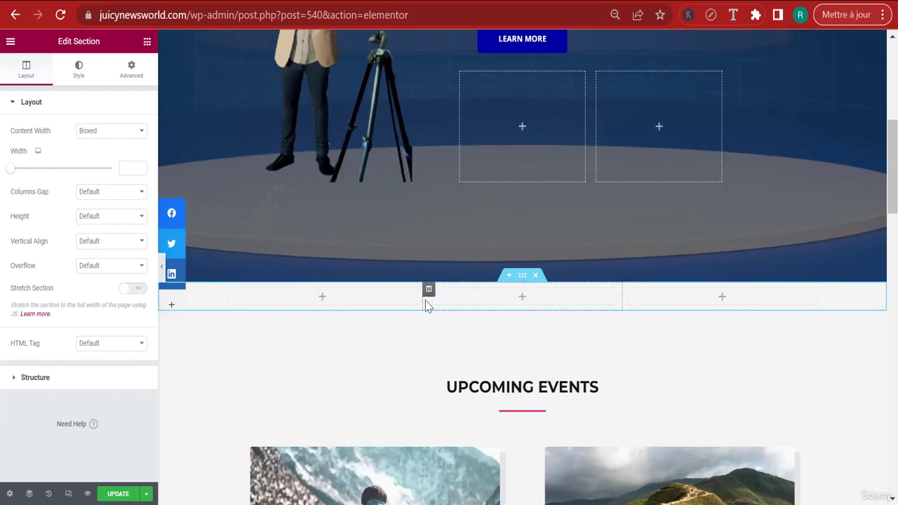
# Set the widths of the new section's first and third columns to 15% each
pyautogui.moveTo(410, 292); pyautogui.dragTo(325, 288)
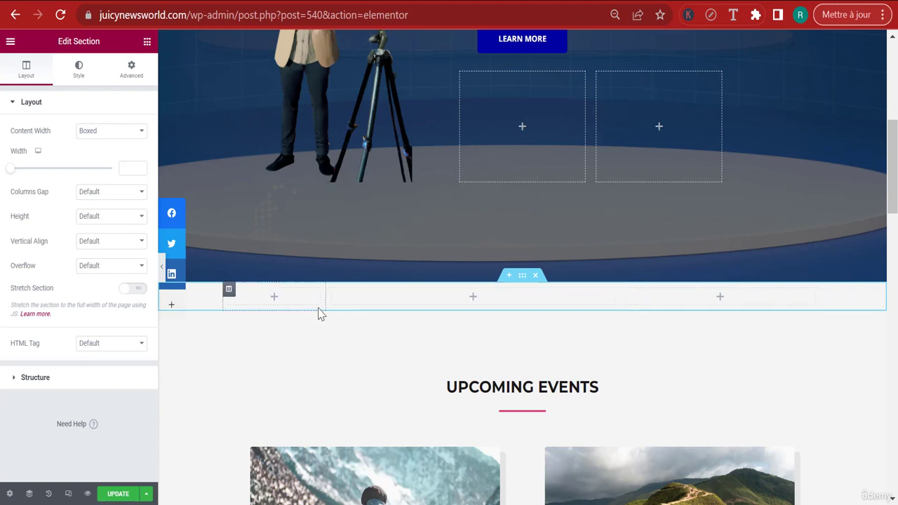
pyautogui.click(229, 290)
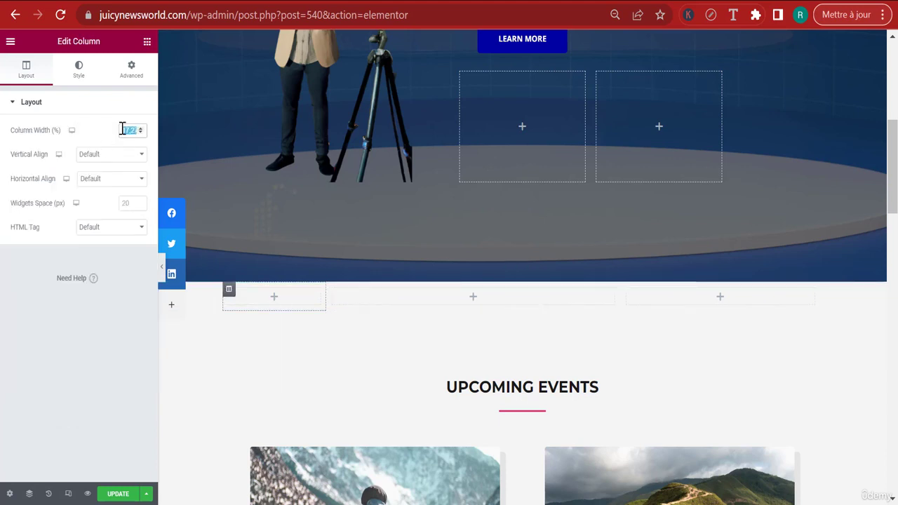
pyautogui.write('15')
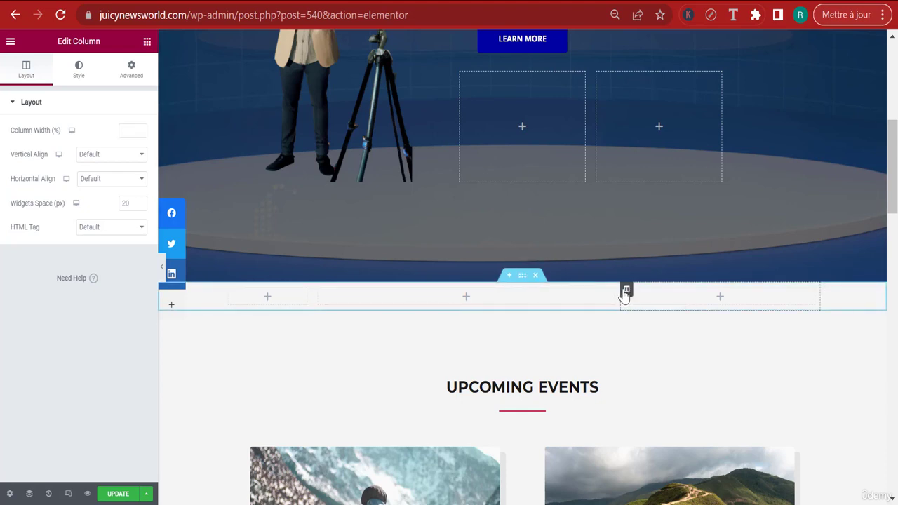
pyautogui.click(626, 290)
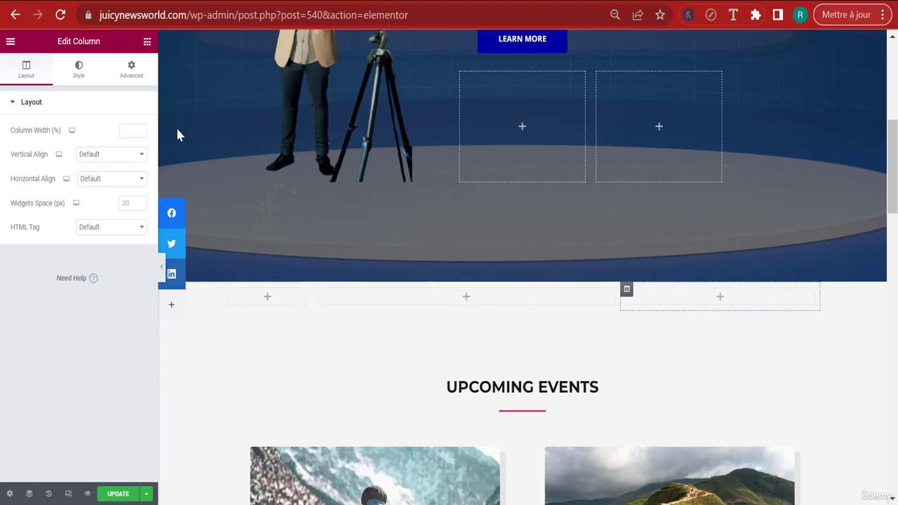
pyautogui.click(134, 125)
pyautogui.write('15')
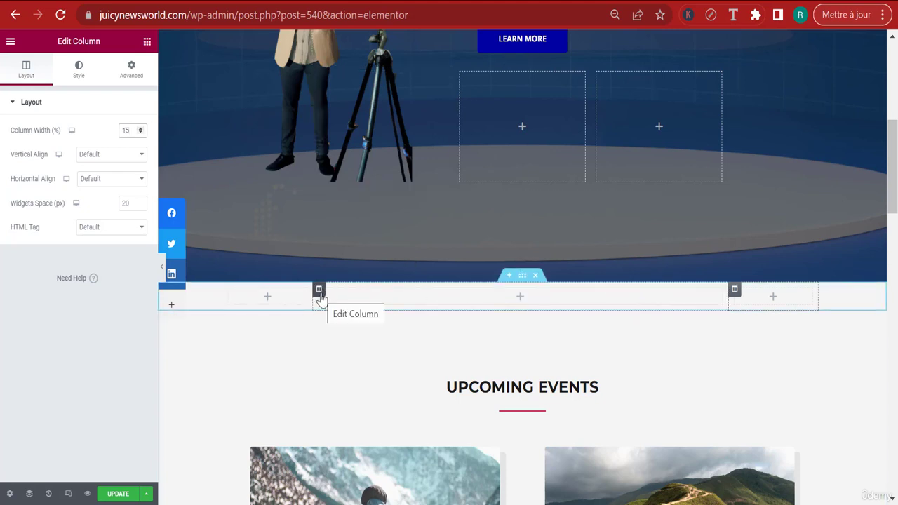
# Add a Heading widget to the middle column and beneath it a Shortcode widget containing the copied Form 2 shortcode
pyautogui.click(147, 42)
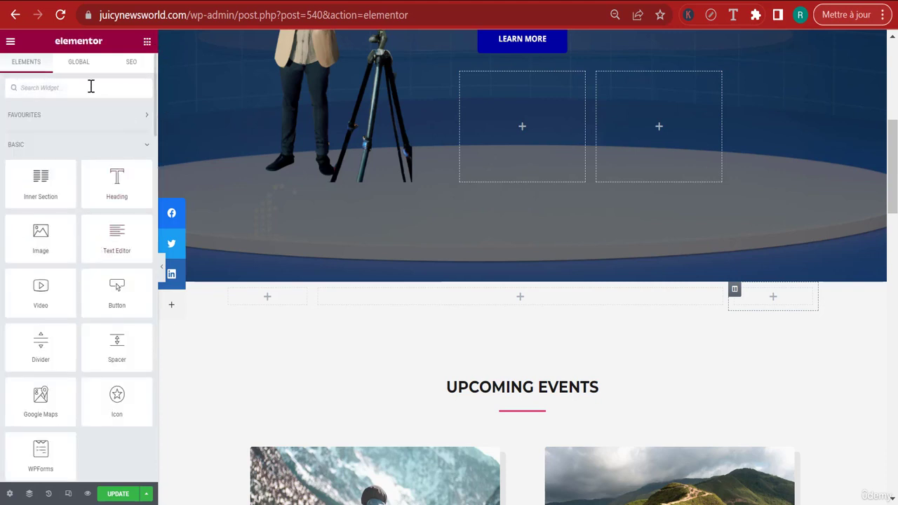
pyautogui.moveTo(105, 186); pyautogui.dragTo(418, 314)
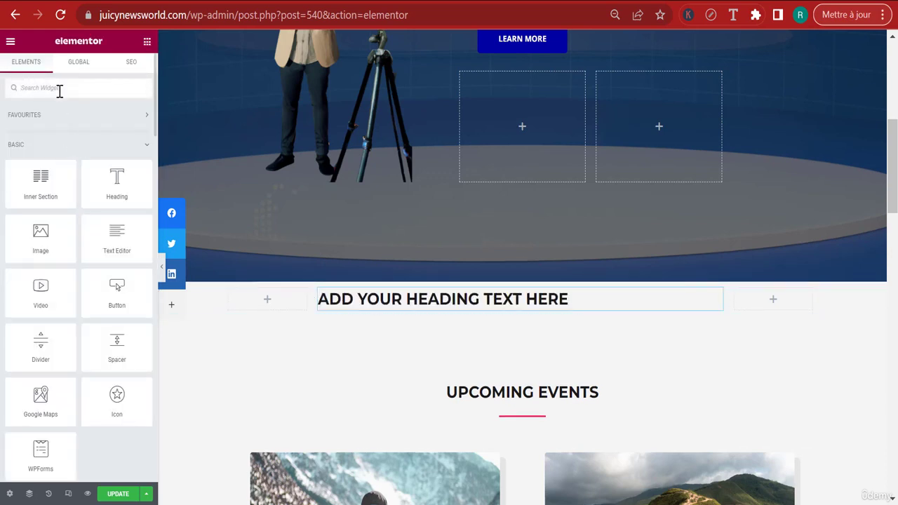
pyautogui.write('Shortcode')
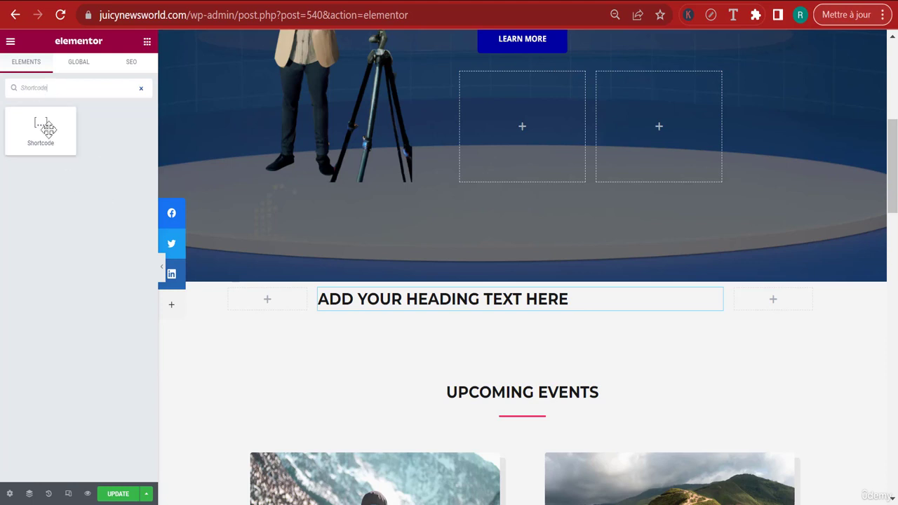
pyautogui.moveTo(44, 124); pyautogui.dragTo(439, 316)
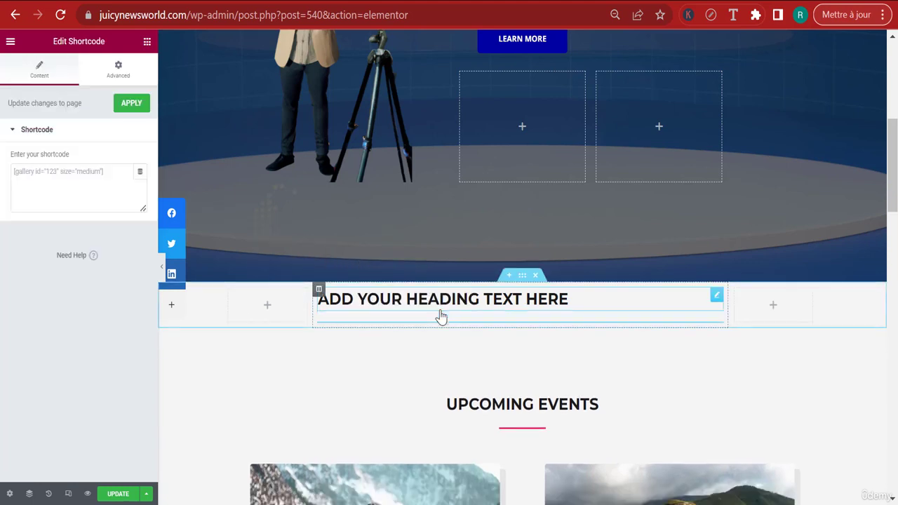
pyautogui.click(67, 180)
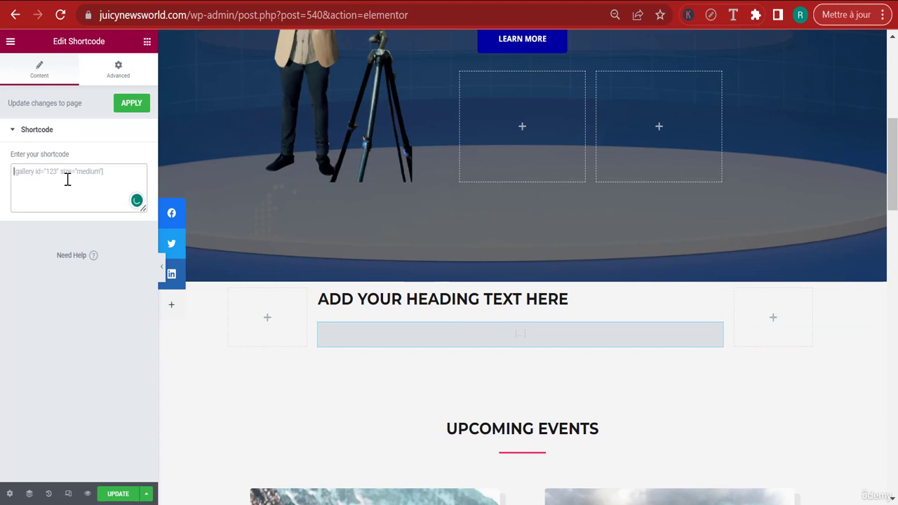
pyautogui.write('[contact-form-7 id="581" title="Form 2"]')
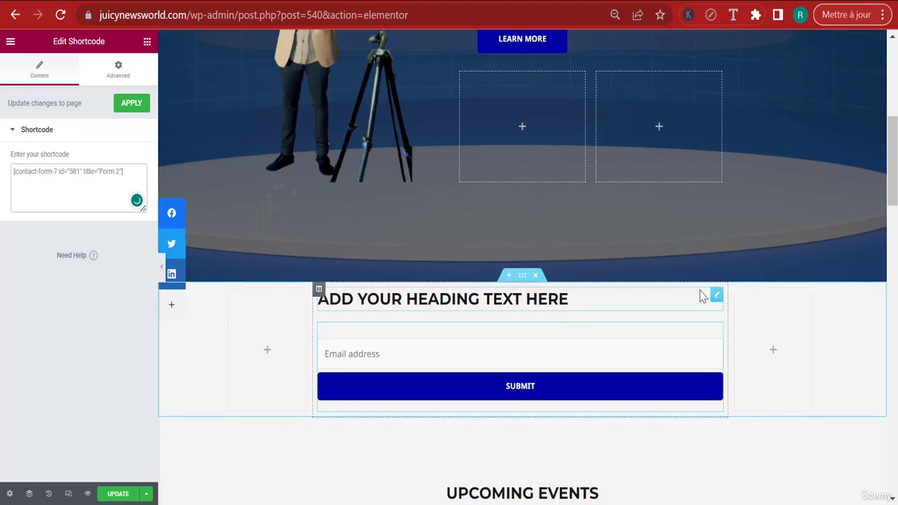
# Center-align the heading above the email form
pyautogui.click(716, 296)
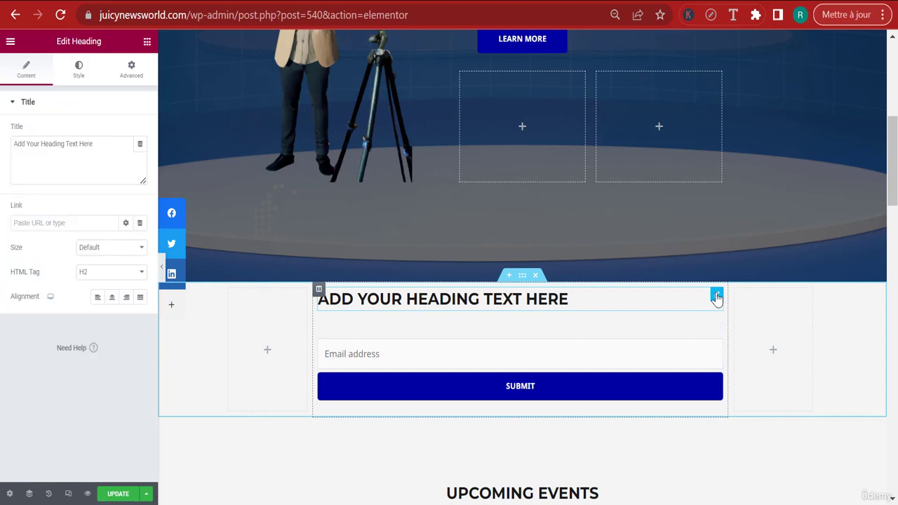
pyautogui.click(112, 301)
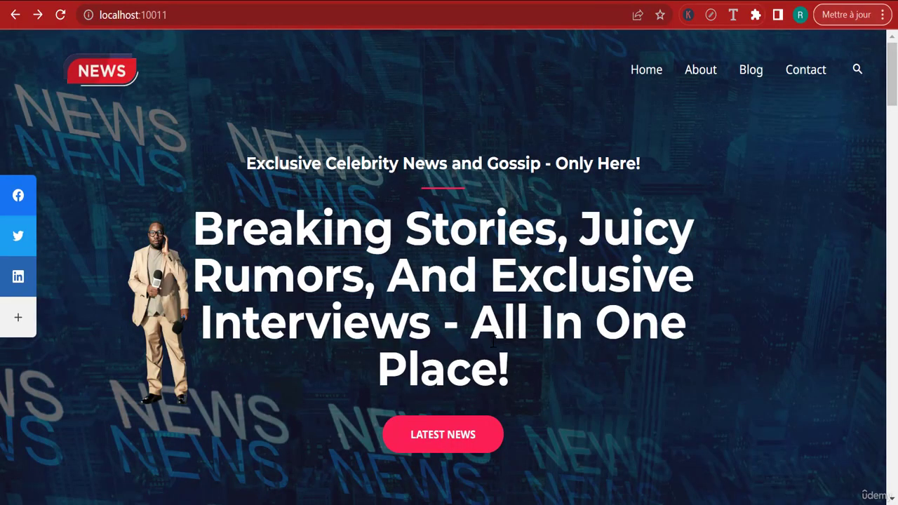
pyautogui.scroll(-3, 493, 340)
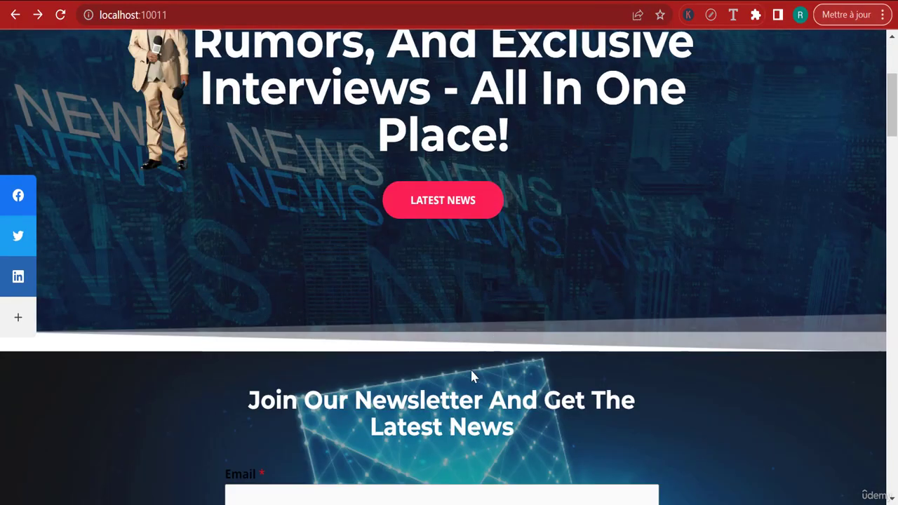
# Replace the heading text above the email form with "Join Our Newsletter And Get The Latest News" copied from the reference site
pyautogui.tripleClick(457, 410)
pyautogui.hotkey('ctrl', 'c')
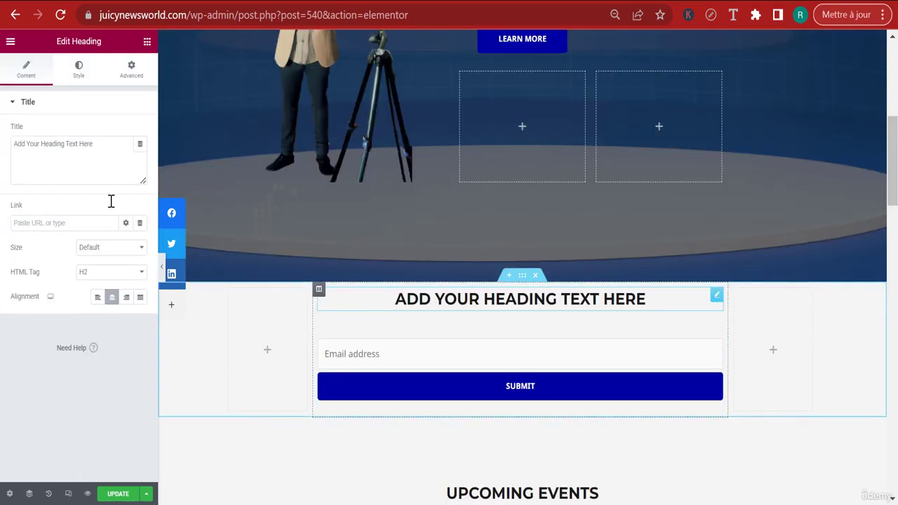
pyautogui.tripleClick(56, 164)
pyautogui.hotkey('ctrl', 'v')
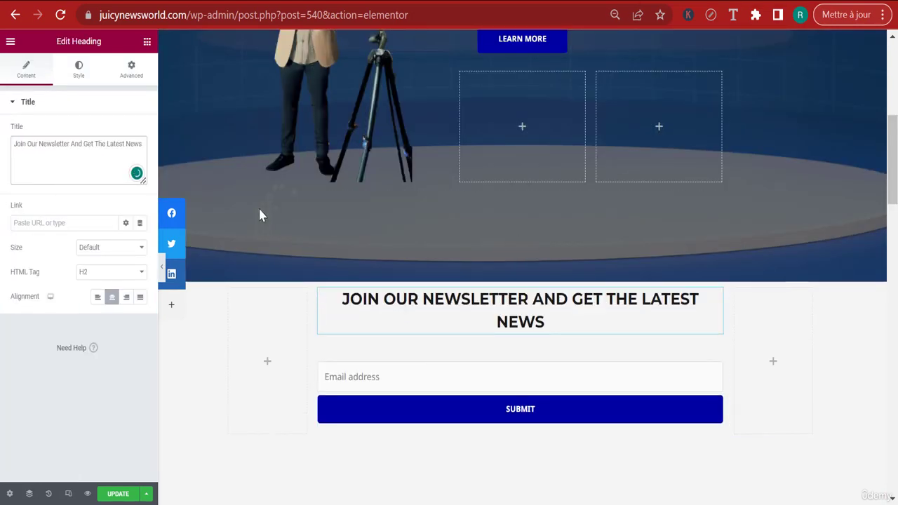
# Set the newsletter heading's typography to the Capitalise transform and a size of 32 px
pyautogui.click(81, 72)
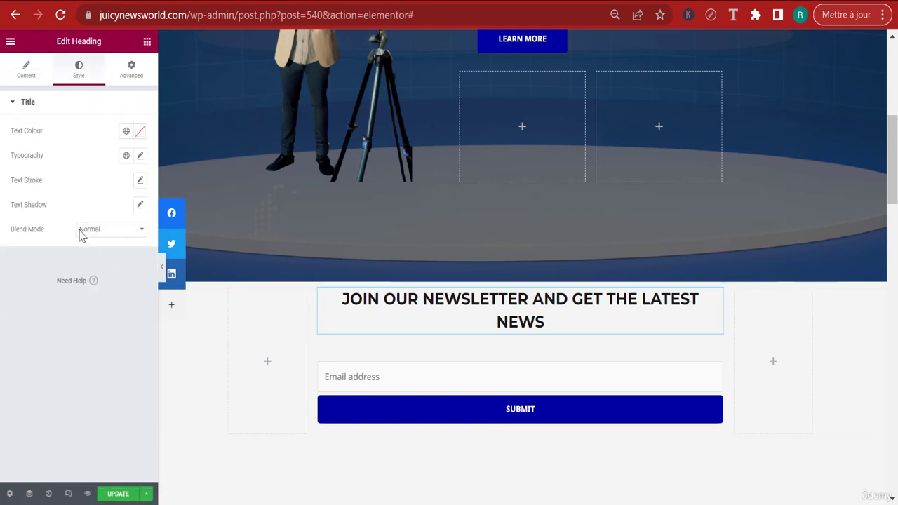
pyautogui.click(140, 157)
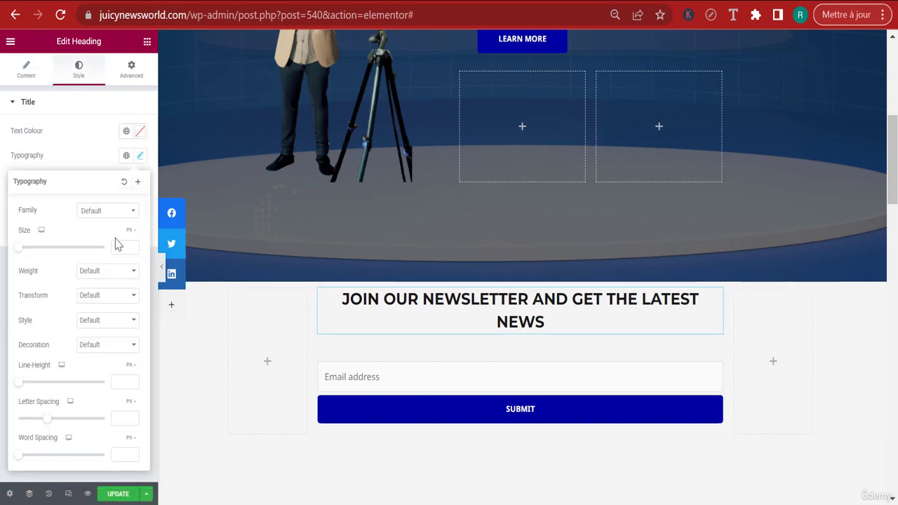
pyautogui.click(107, 296)
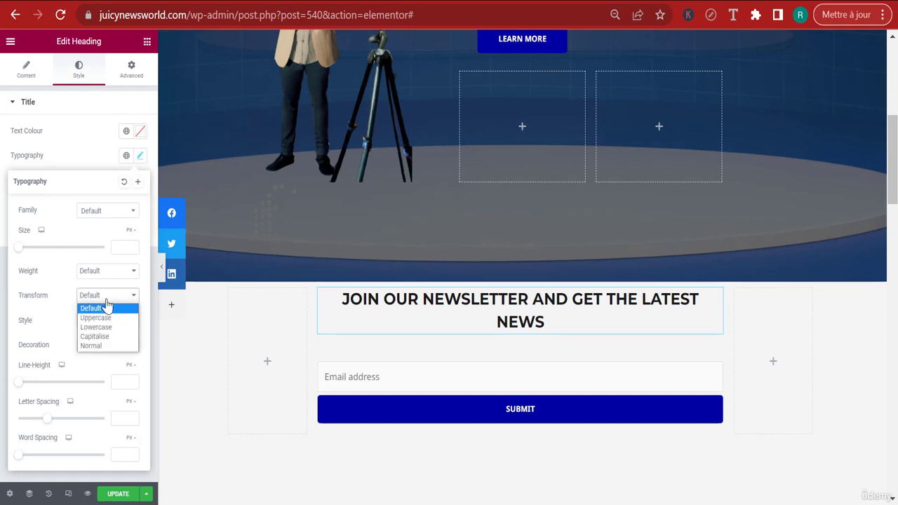
pyautogui.click(109, 337)
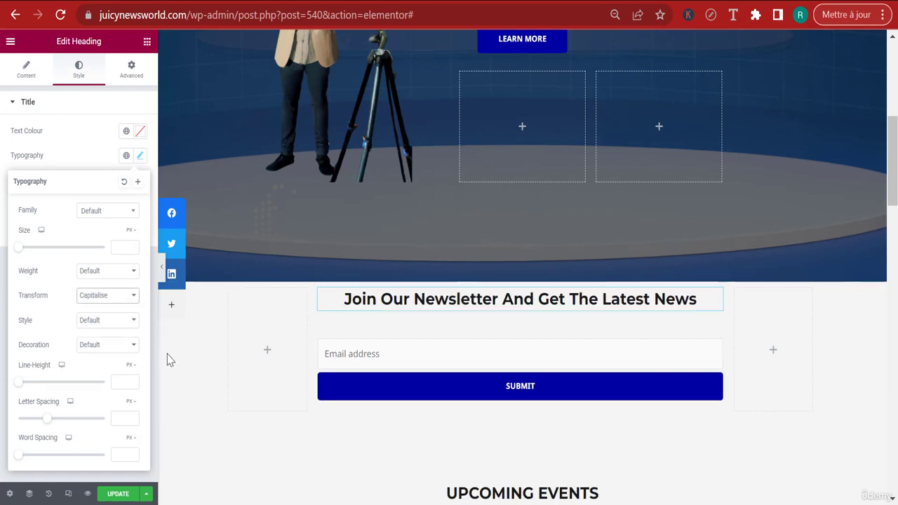
pyautogui.click(124, 247)
pyautogui.write('40')
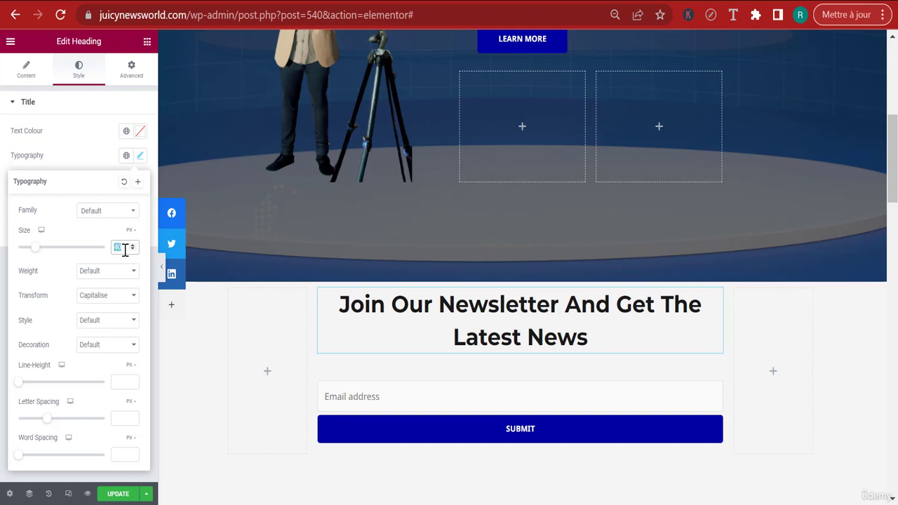
pyautogui.write('32')
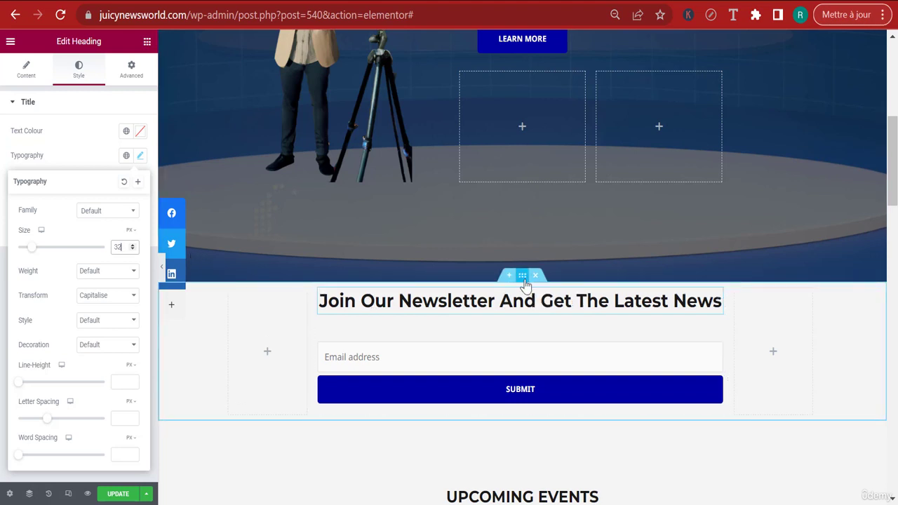
# Give the newsletter section 50 px of padding on all four sides and open its style settings
pyautogui.click(522, 277)
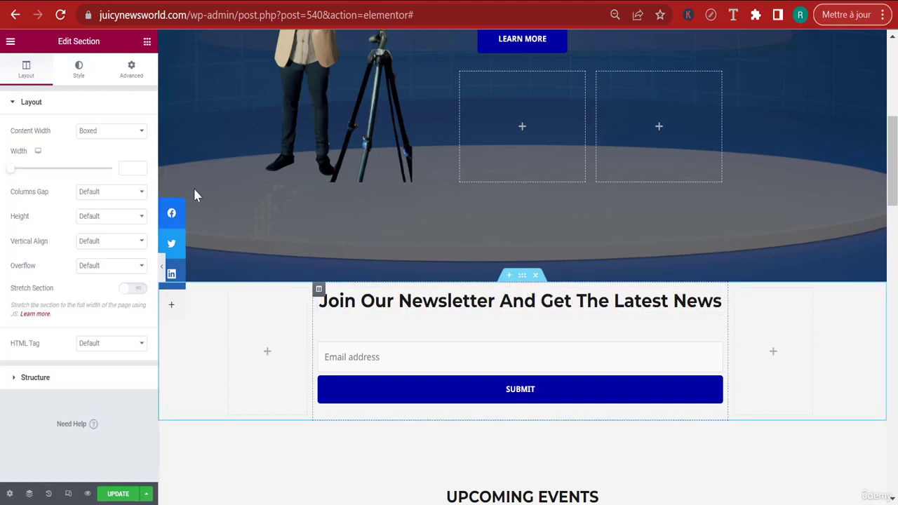
pyautogui.click(131, 70)
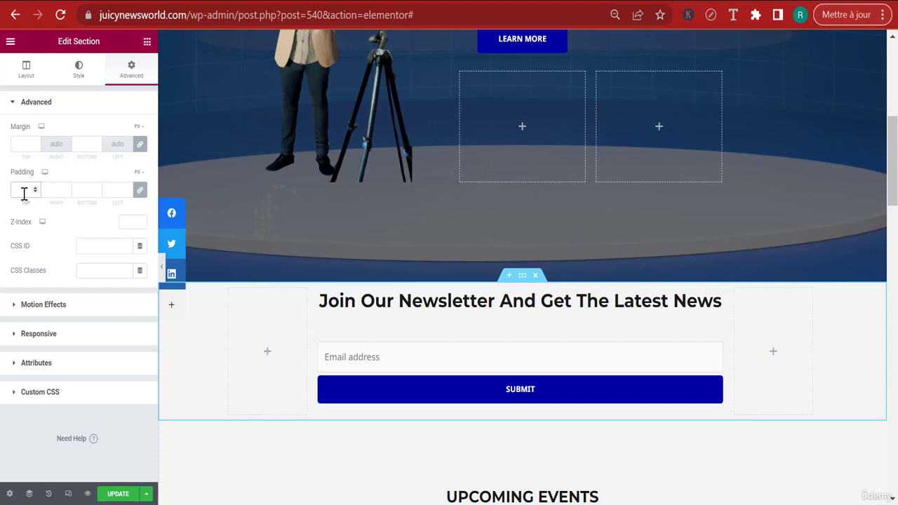
pyautogui.click(24, 190)
pyautogui.write('50')
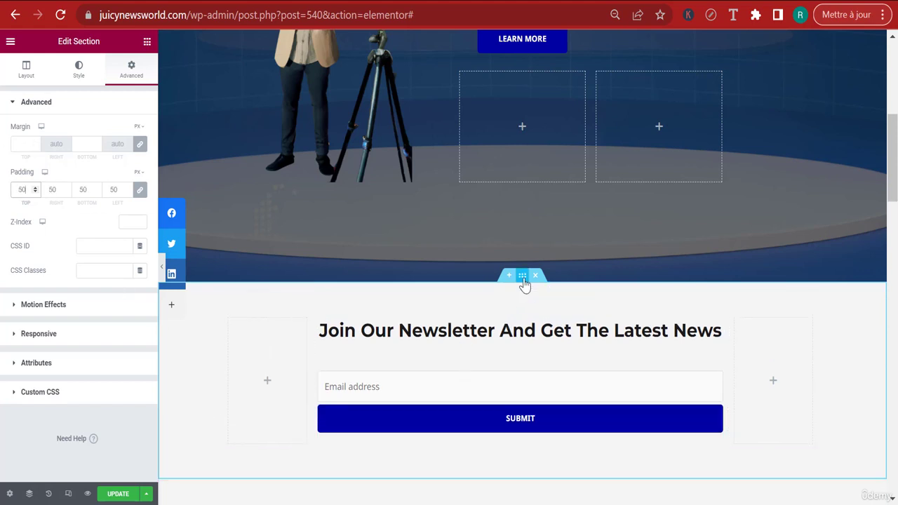
pyautogui.click(75, 75)
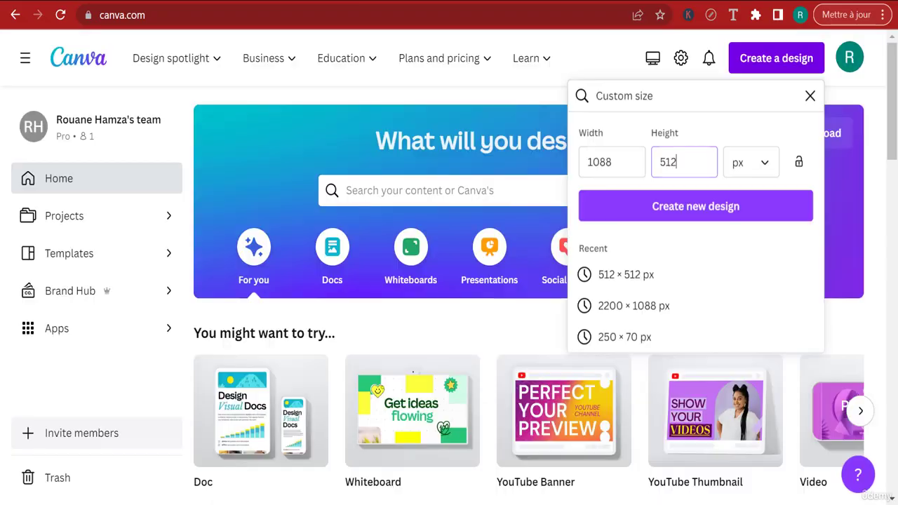
# Switch to Canva and create a blank custom-size design of 1088 × 512 px
pyautogui.click(313, 189)
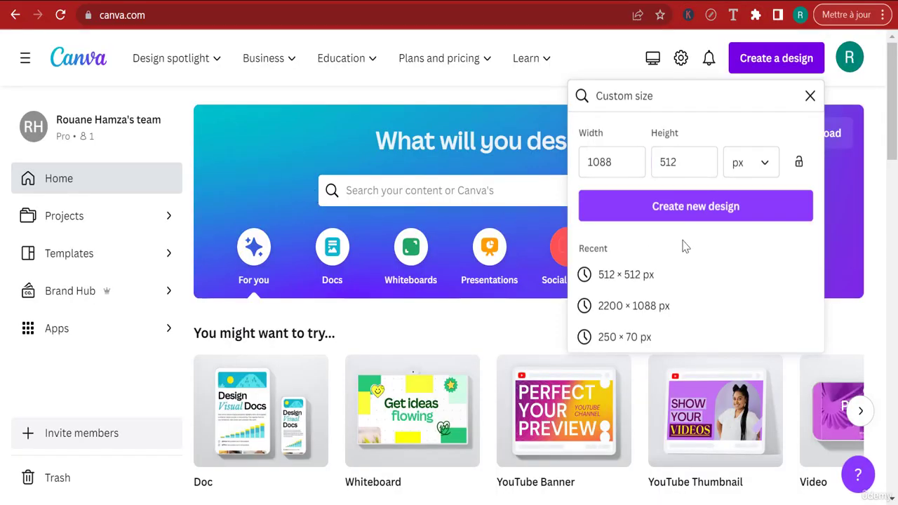
pyautogui.click(684, 212)
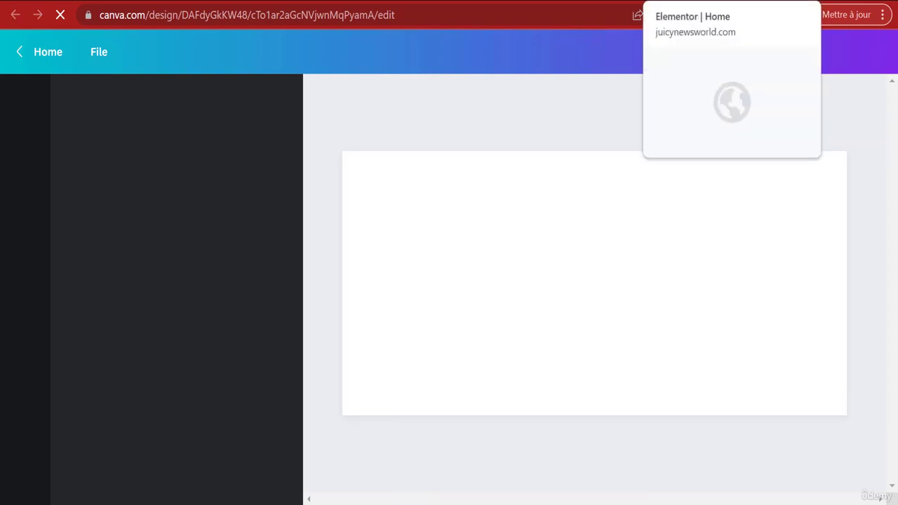
pyautogui.click(635, 2)
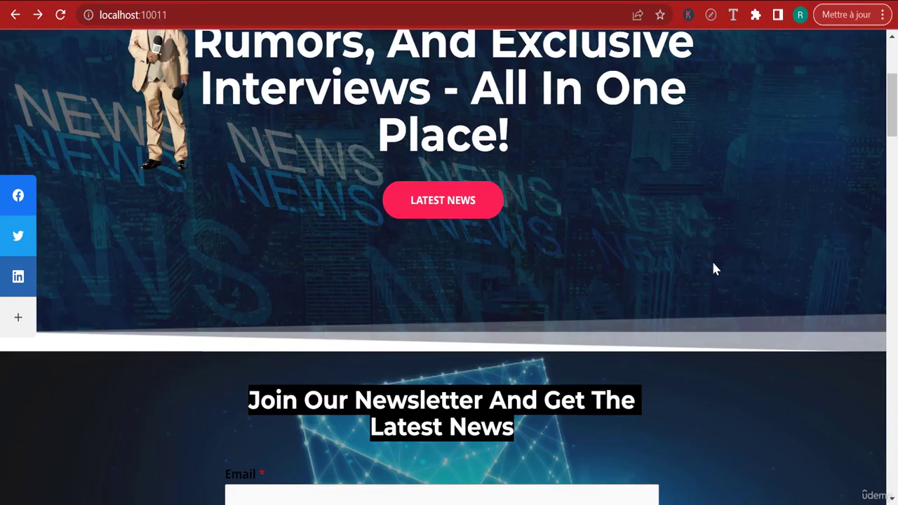
pyautogui.scroll(-1, 722, 270)
pyautogui.scroll(2, 745, 379)
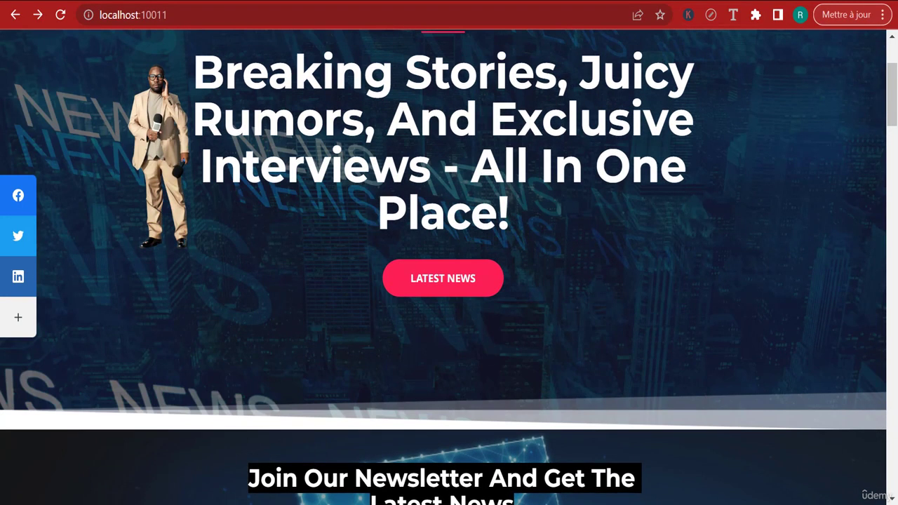
pyautogui.click(715, 1)
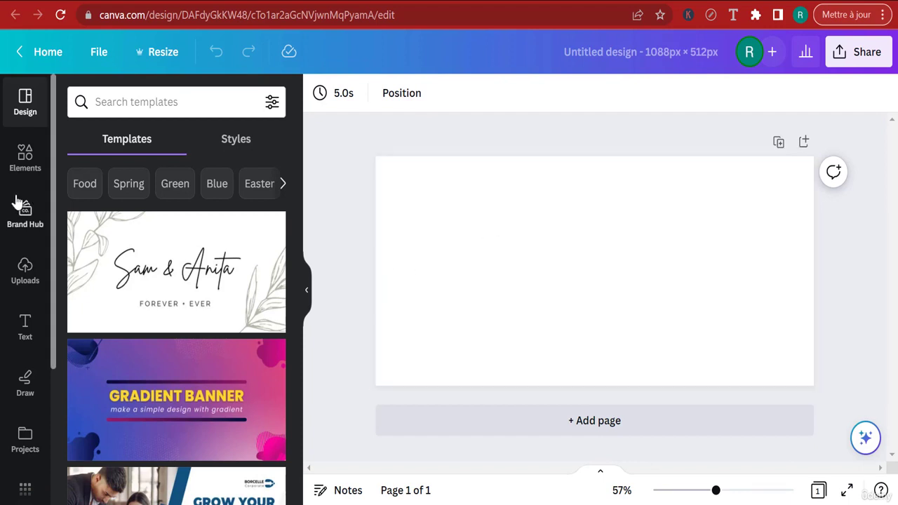
# Search the elements for CONTACT photos and add the dark blue photo of hands holding a smartphone to the page
pyautogui.click(25, 164)
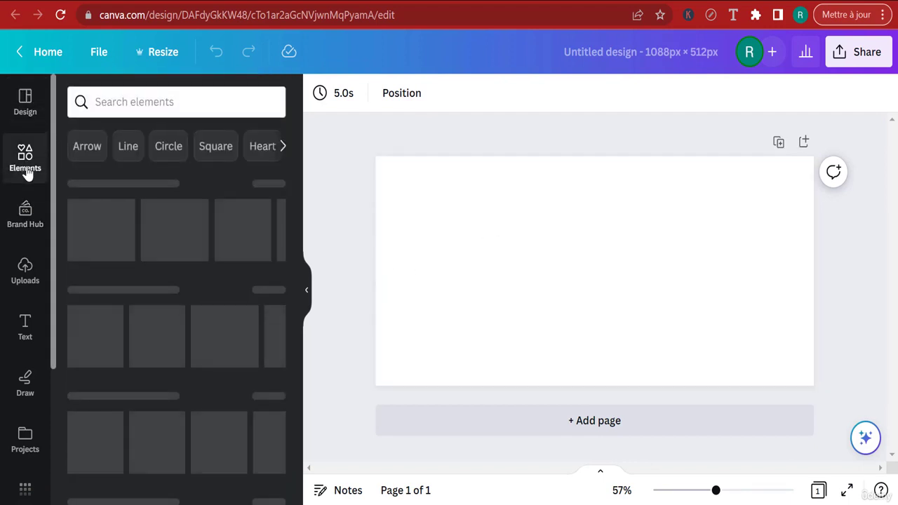
pyautogui.click(136, 98)
pyautogui.write('NTACT')
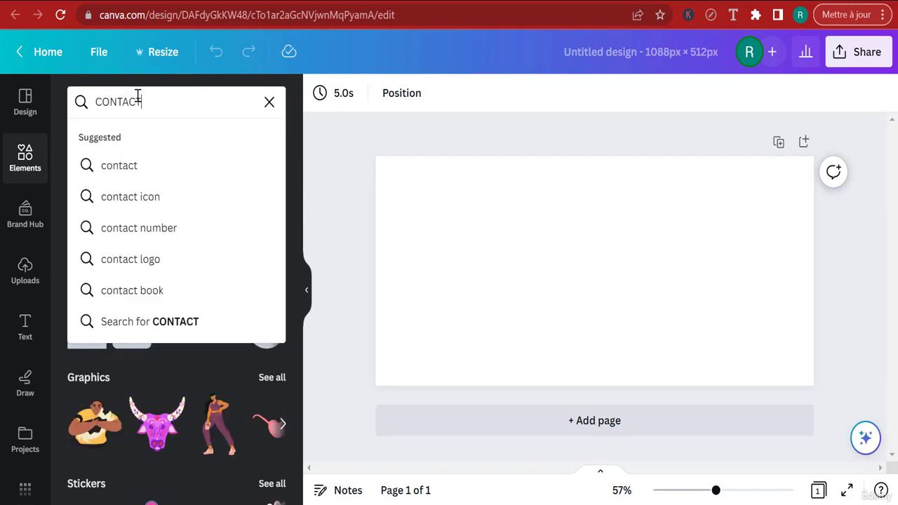
pyautogui.press('Return')
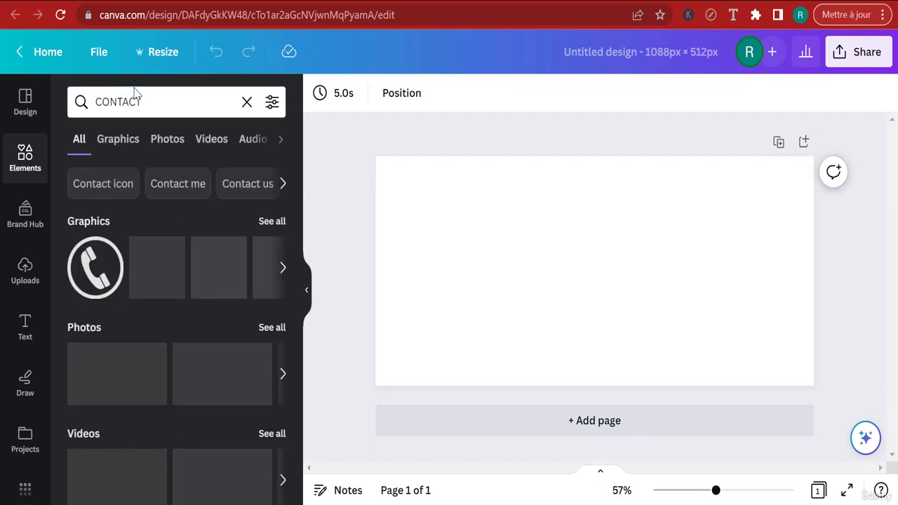
pyautogui.click(168, 139)
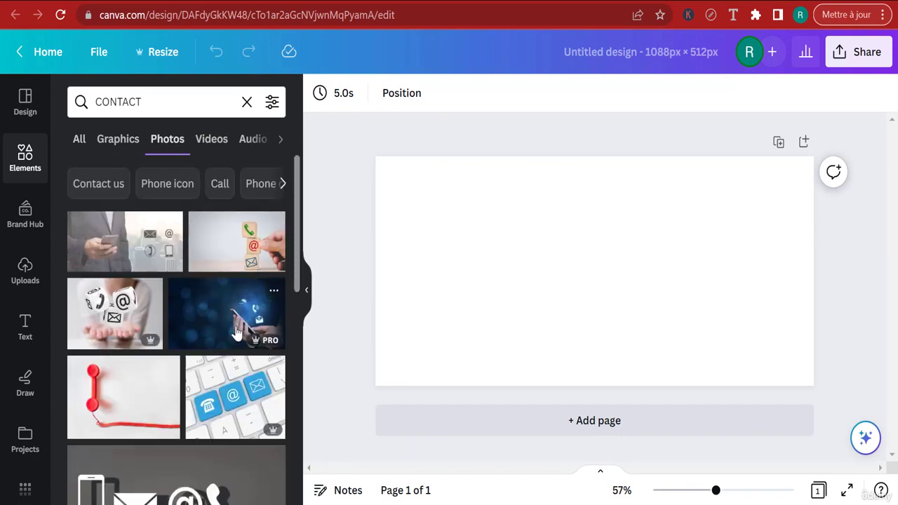
pyautogui.moveTo(414, 322); pyautogui.dragTo(546, 324)
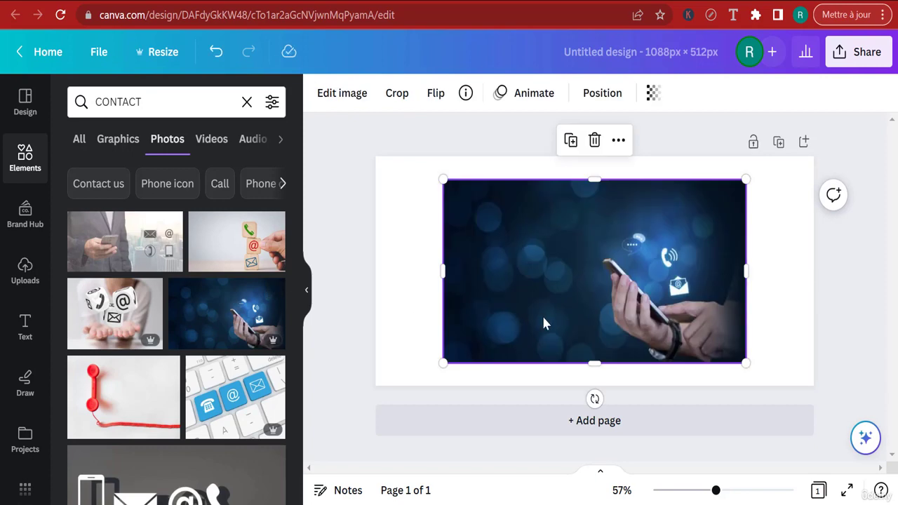
# Set the smartphone photo as the page background so it fills the whole design
pyautogui.scroll(-10, 152, 374)
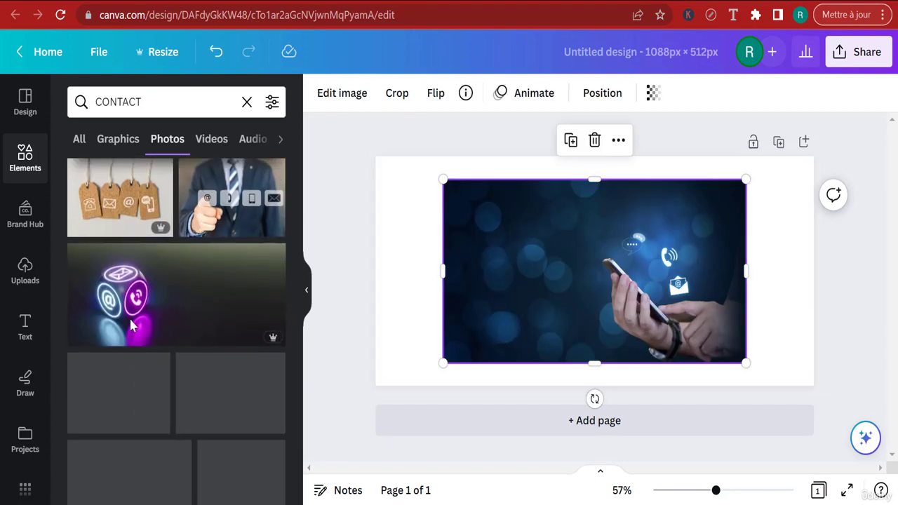
pyautogui.scroll(-5, 258, 313)
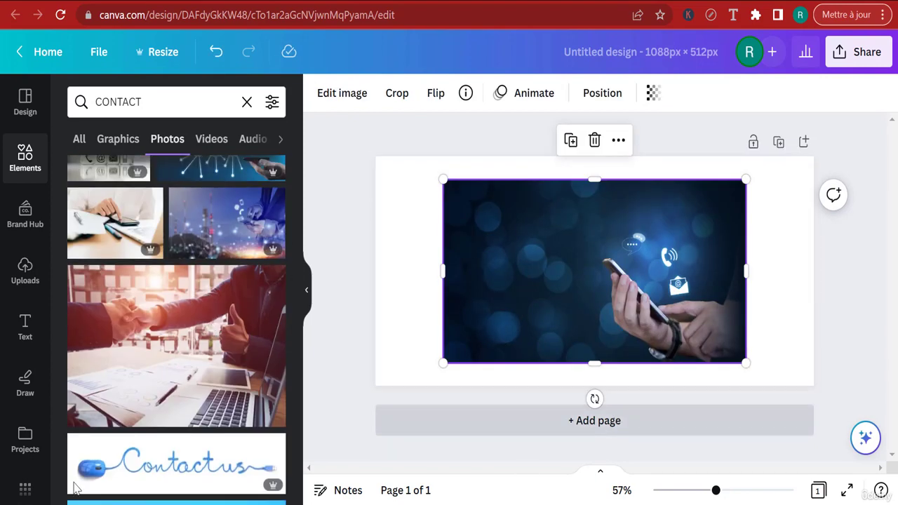
pyautogui.scroll(-3, 204, 292)
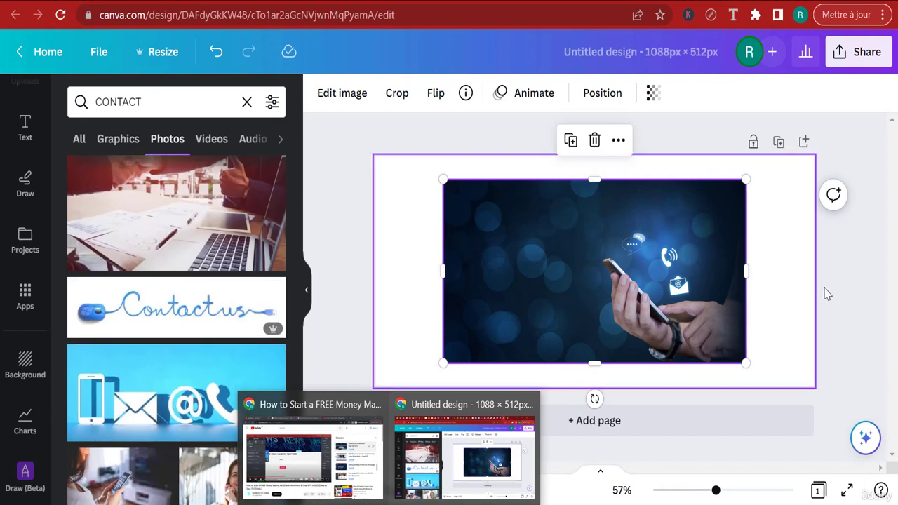
pyautogui.rightClick(684, 281)
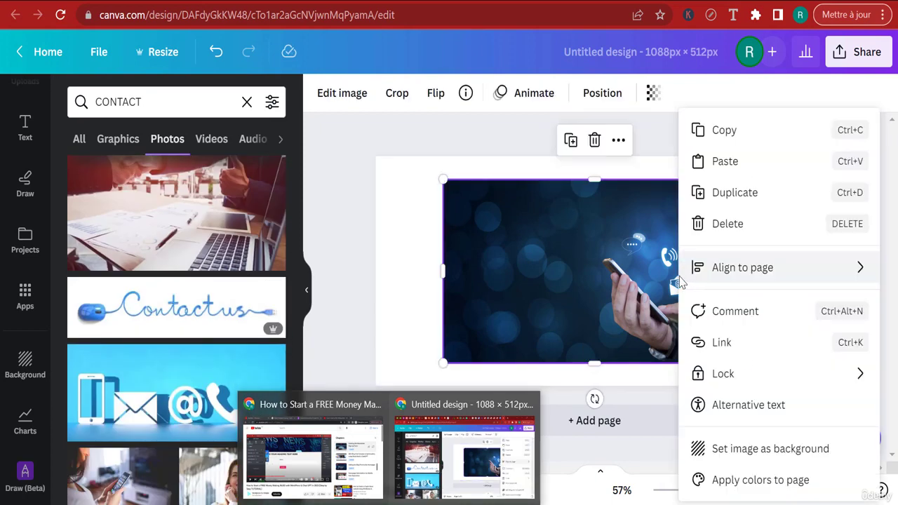
pyautogui.click(778, 452)
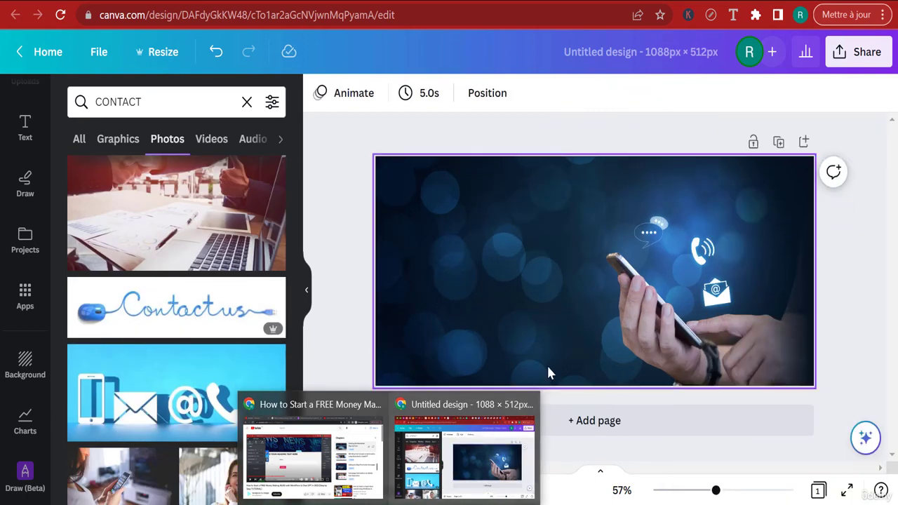
pyautogui.click(631, 309)
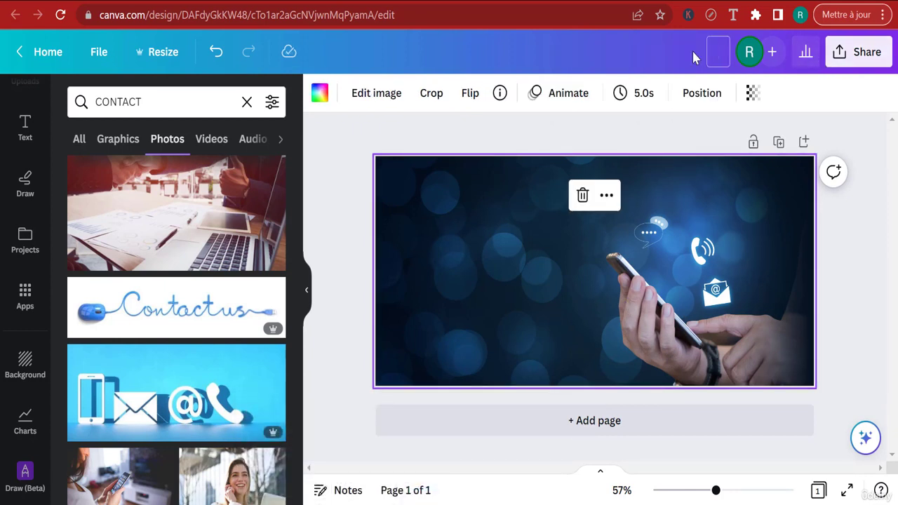
# Name the design "contact image hero" and download it as a PNG
pyautogui.click(693, 56)
pyautogui.write('contact image hero')
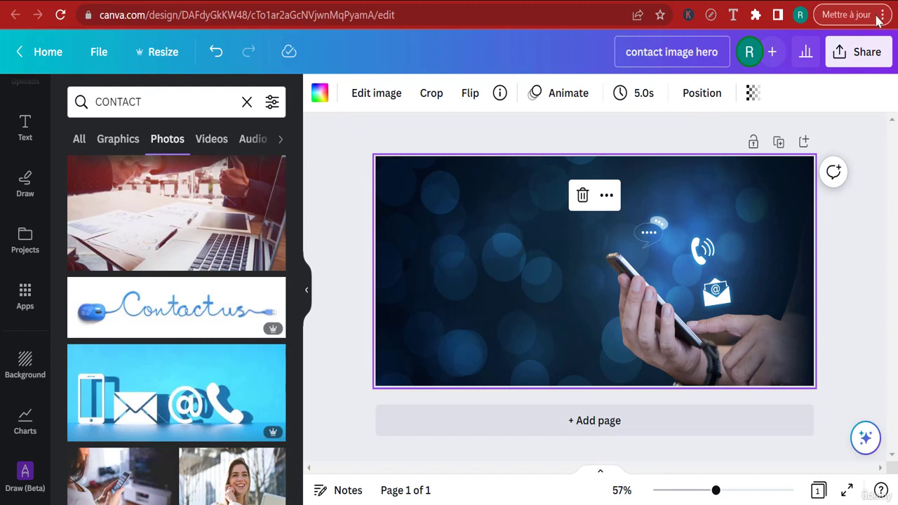
pyautogui.click(859, 52)
pyautogui.scroll(-3, 678, 388)
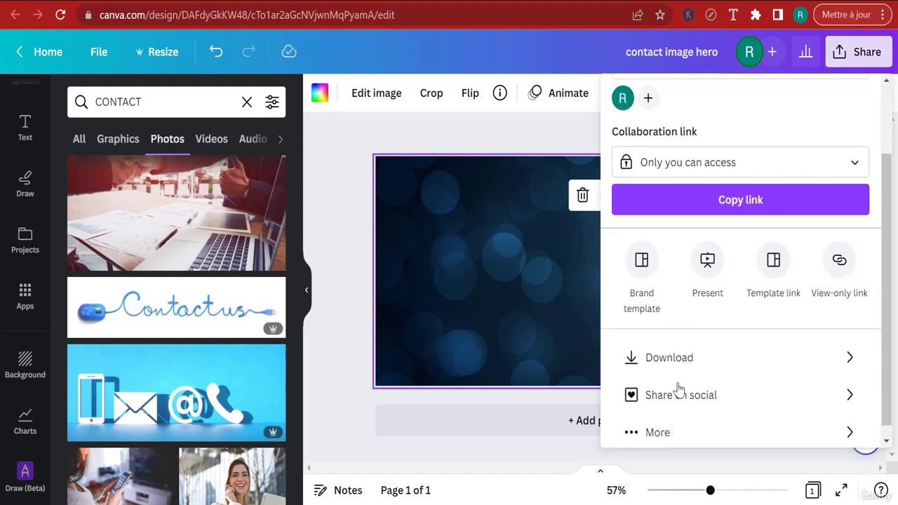
pyautogui.click(677, 355)
pyautogui.click(723, 349)
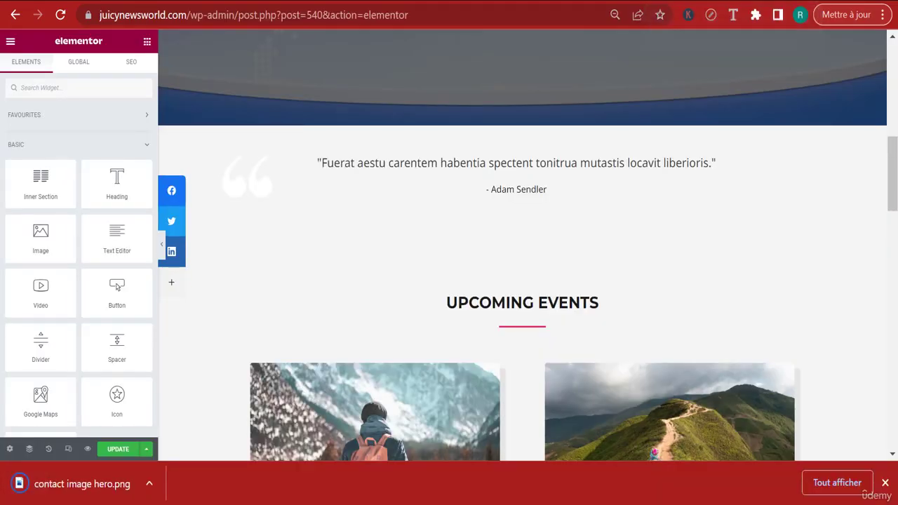
# Upload contact image hero.png to the media library and insert it as the classic background image of the newsletter section
pyautogui.hotkey('ctrl', 'w')
pyautogui.click(568, 118)
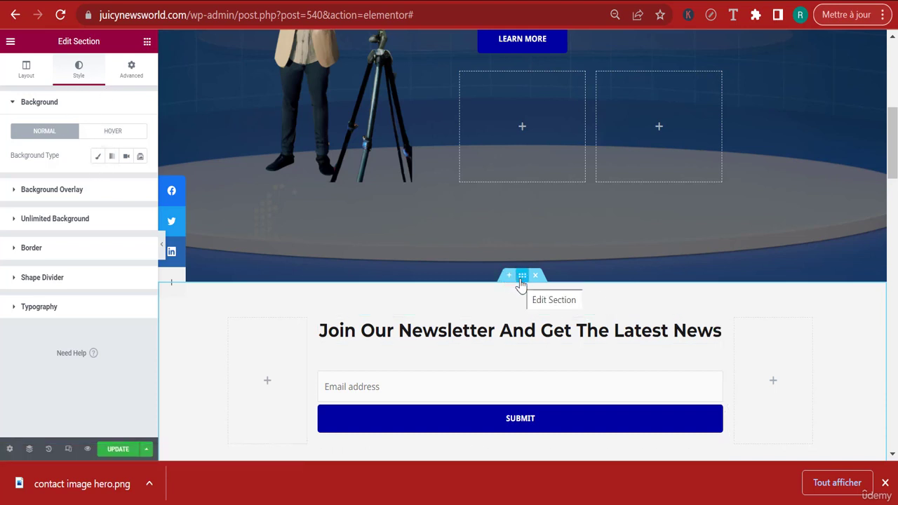
pyautogui.click(99, 163)
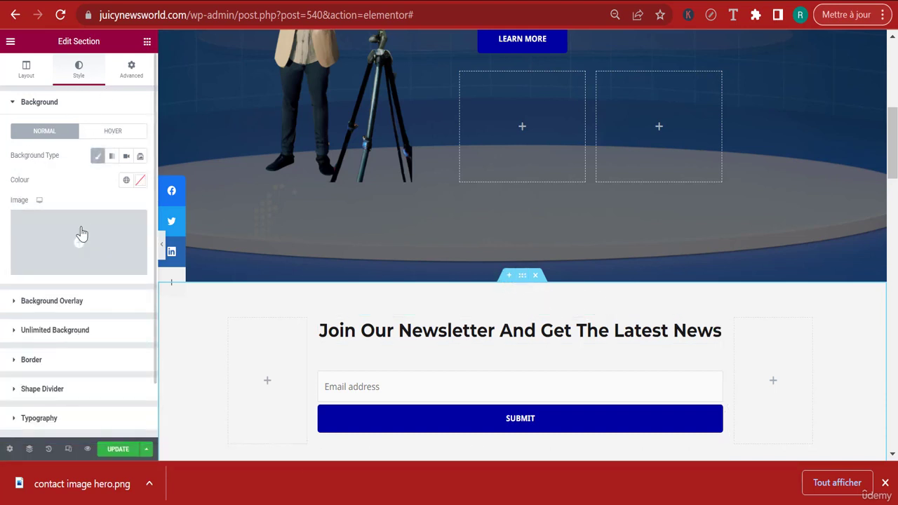
pyautogui.click(73, 245)
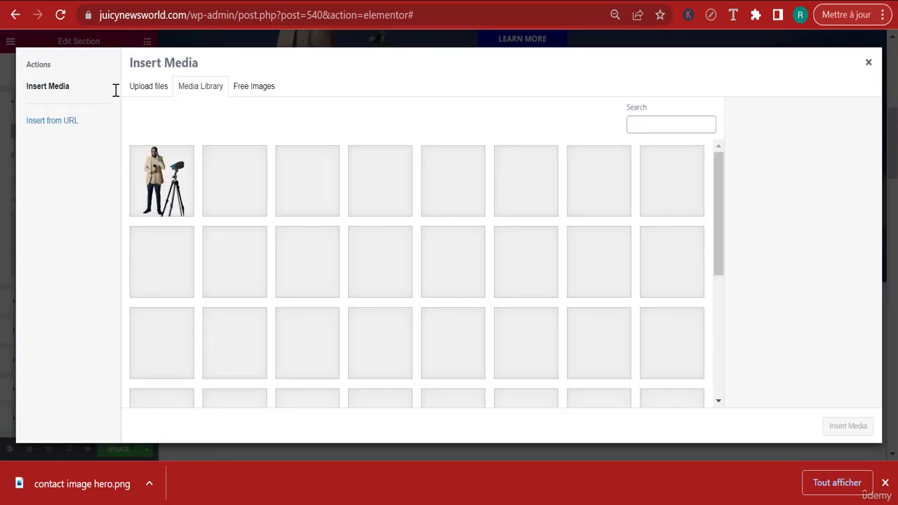
pyautogui.click(144, 87)
pyautogui.click(519, 248)
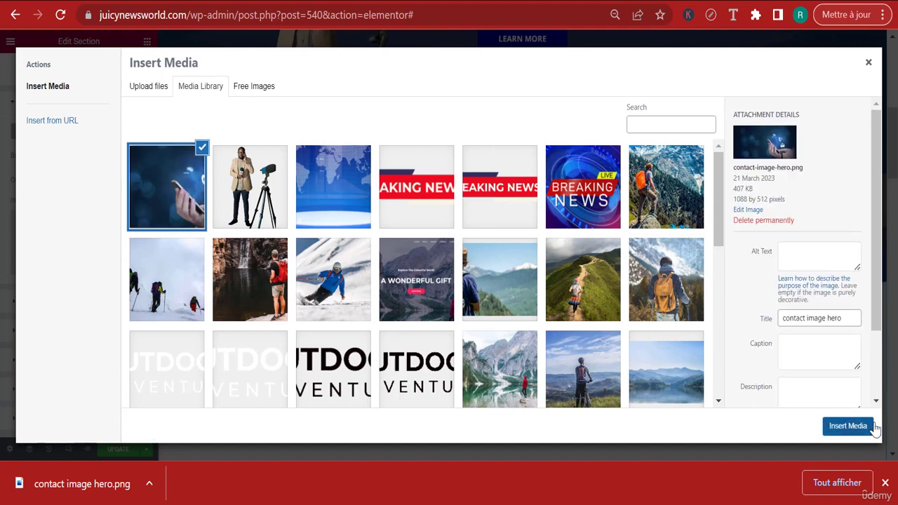
pyautogui.click(850, 426)
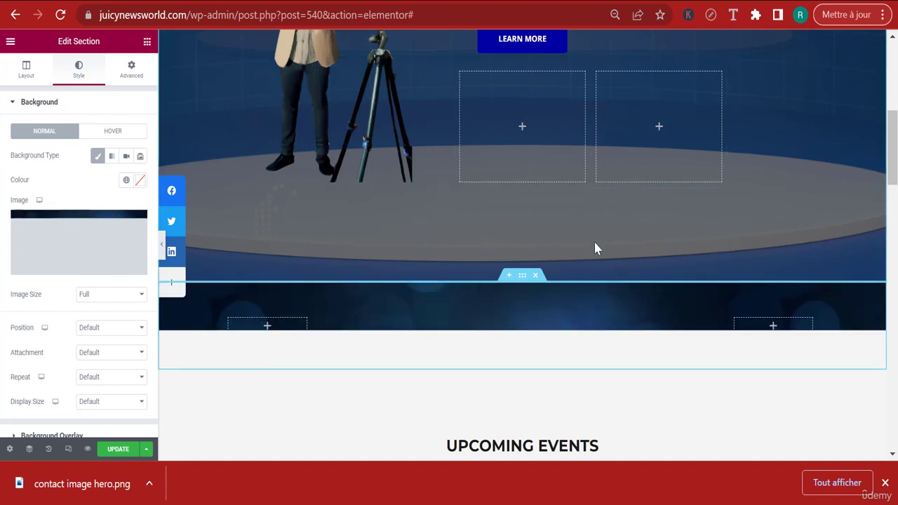
pyautogui.scroll(1, 508, 337)
pyautogui.scroll(-2, 516, 305)
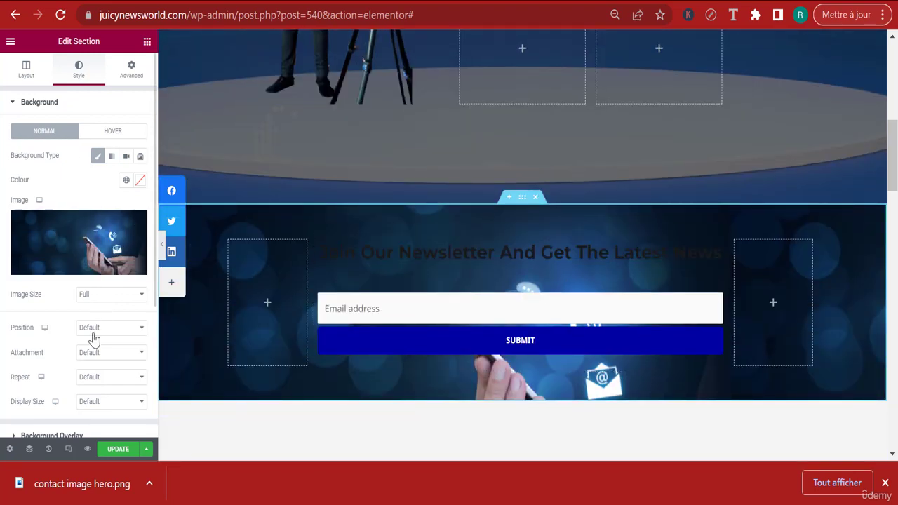
# Set the newsletter background image to Centre Centre position, No-repeat and Cover display size
pyautogui.scroll(-1, 94, 339)
pyautogui.click(103, 241)
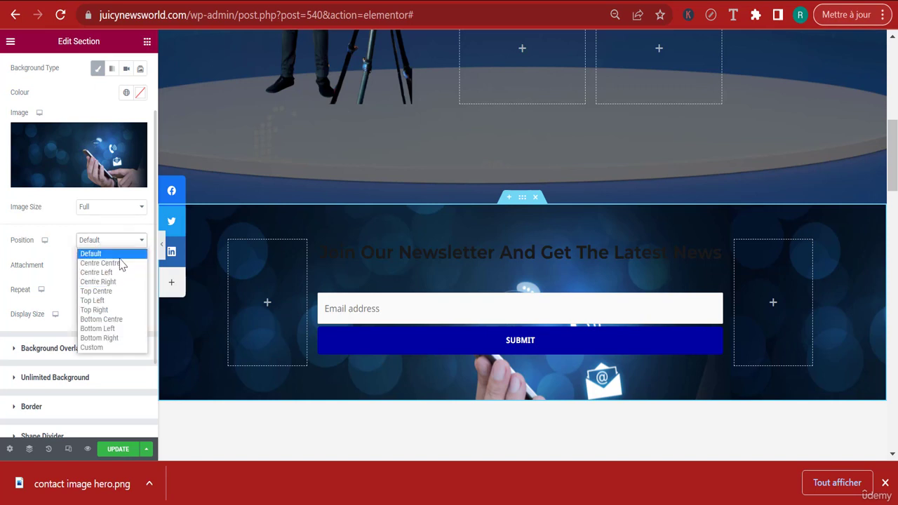
pyautogui.click(118, 263)
pyautogui.click(119, 270)
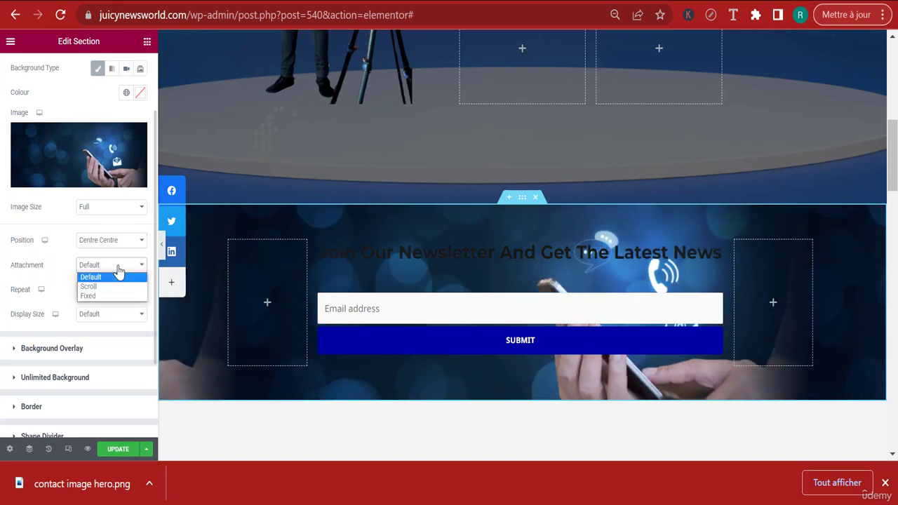
pyautogui.click(61, 255)
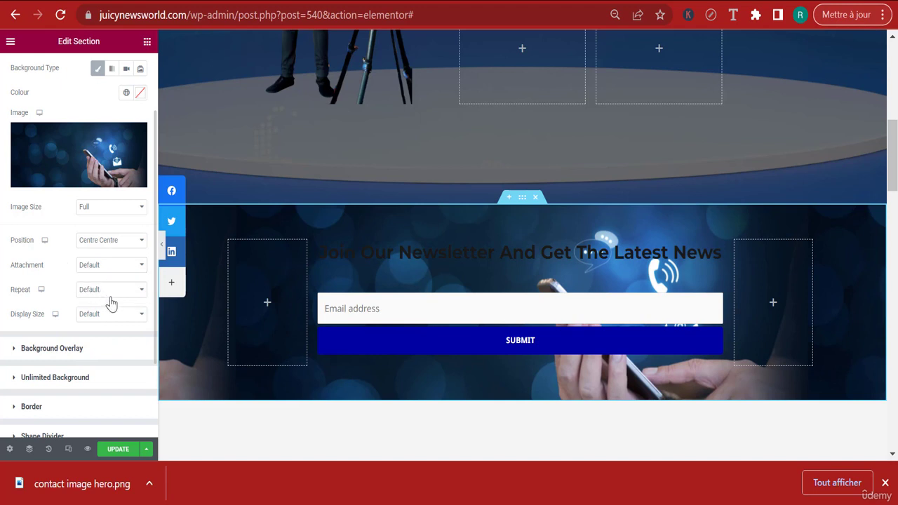
pyautogui.click(109, 290)
pyautogui.click(106, 308)
pyautogui.click(101, 314)
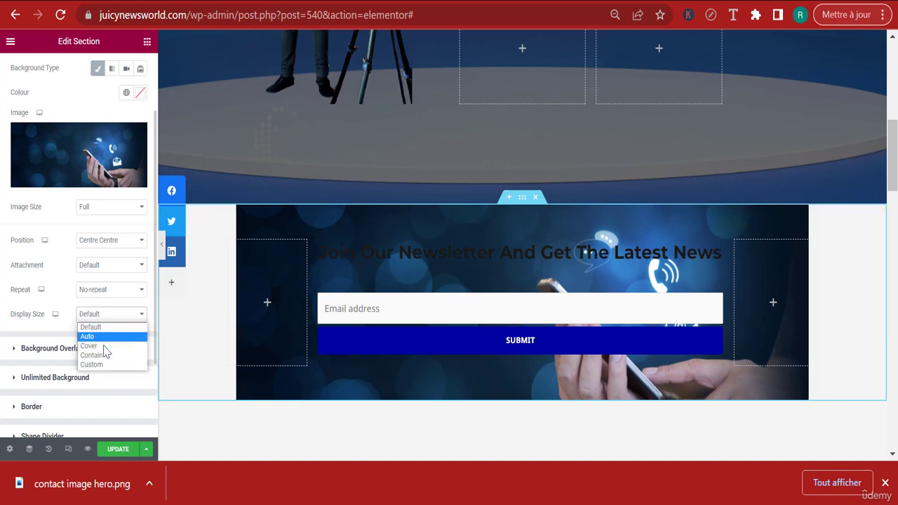
pyautogui.click(102, 346)
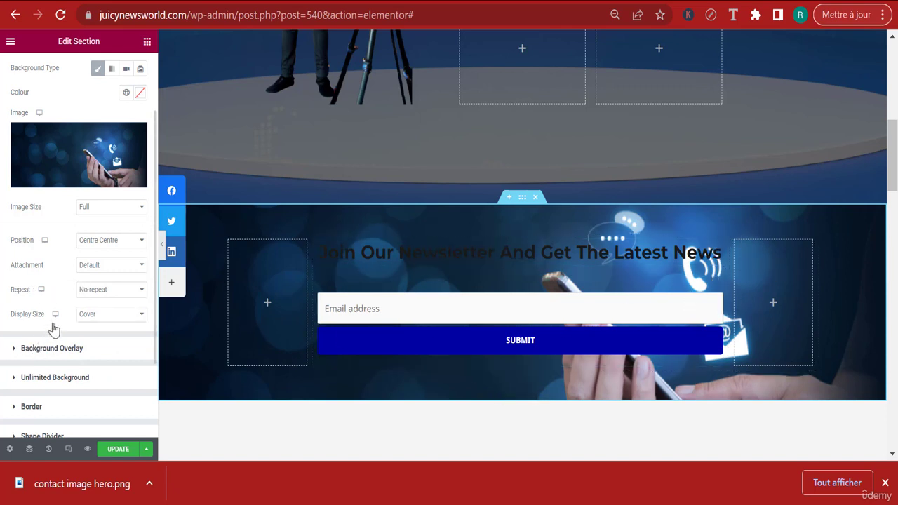
# Add a classic background overlay to the newsletter section in muted purple-blue #4E489A
pyautogui.click(31, 349)
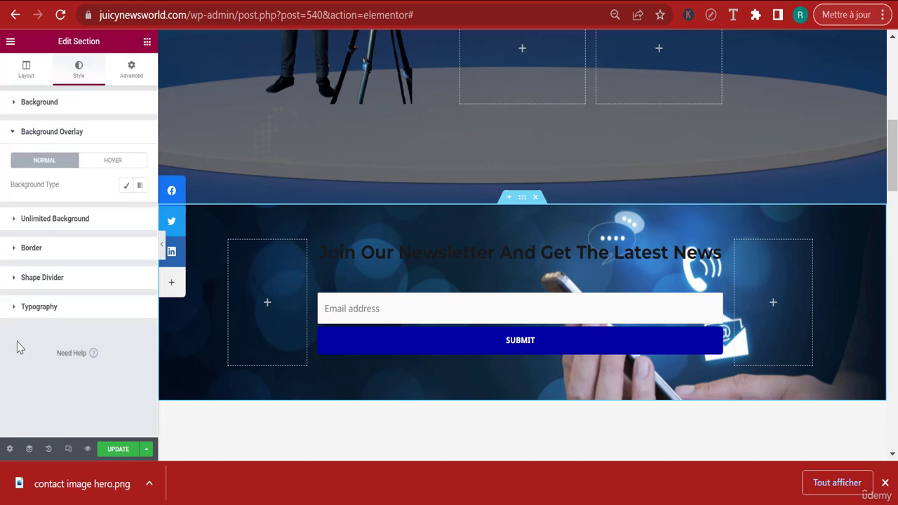
pyautogui.click(130, 187)
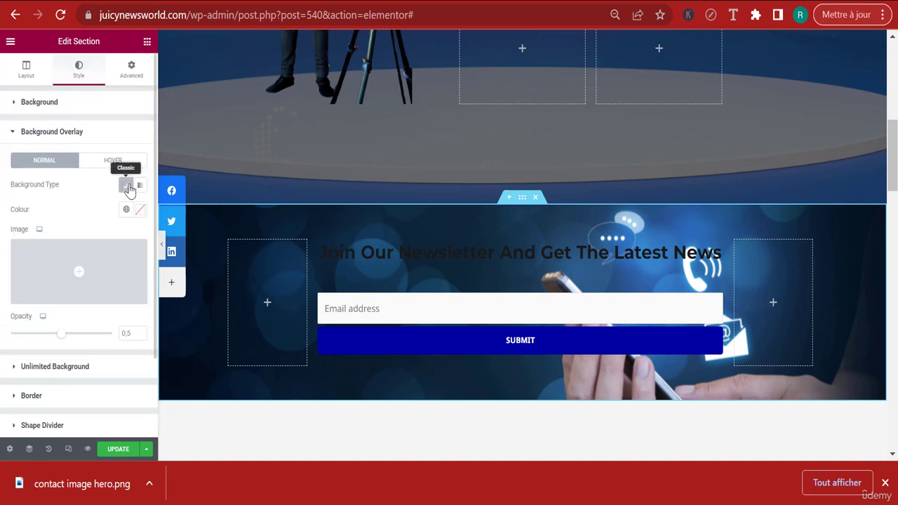
pyautogui.click(138, 210)
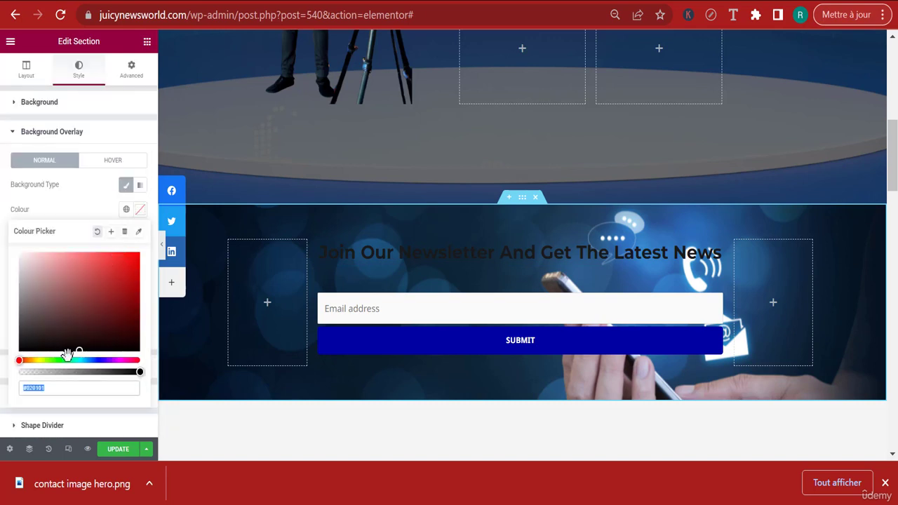
pyautogui.click(101, 359)
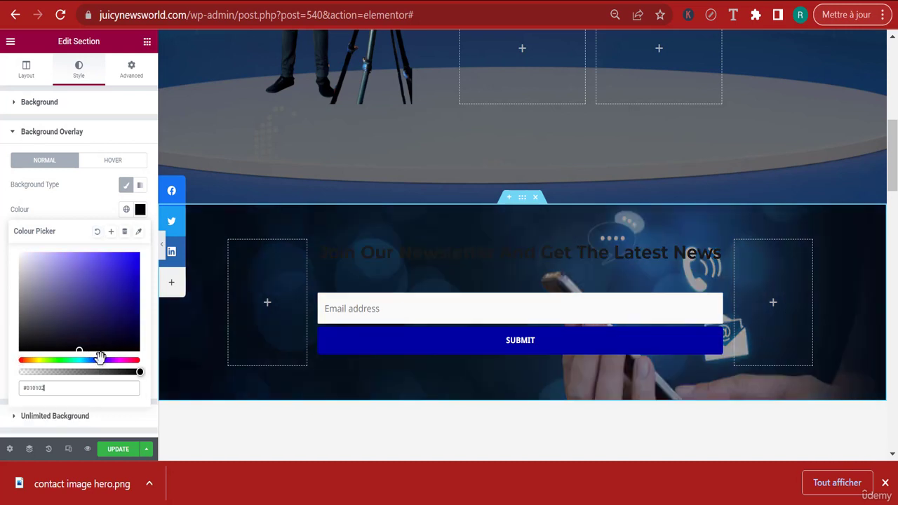
pyautogui.click(126, 288)
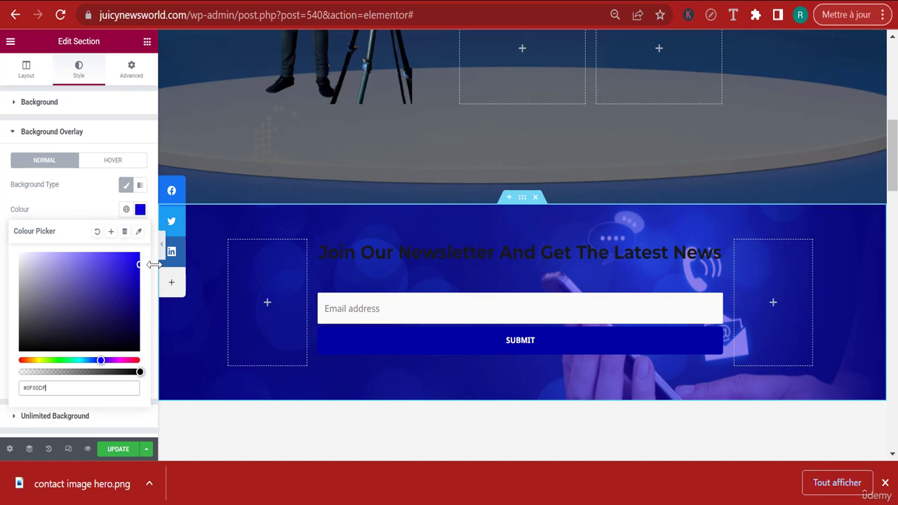
pyautogui.moveTo(153, 265)
pyautogui.mouseDown()
pyautogui.moveTo(105, 257)
pyautogui.moveTo(143, 261)
pyautogui.mouseUp()
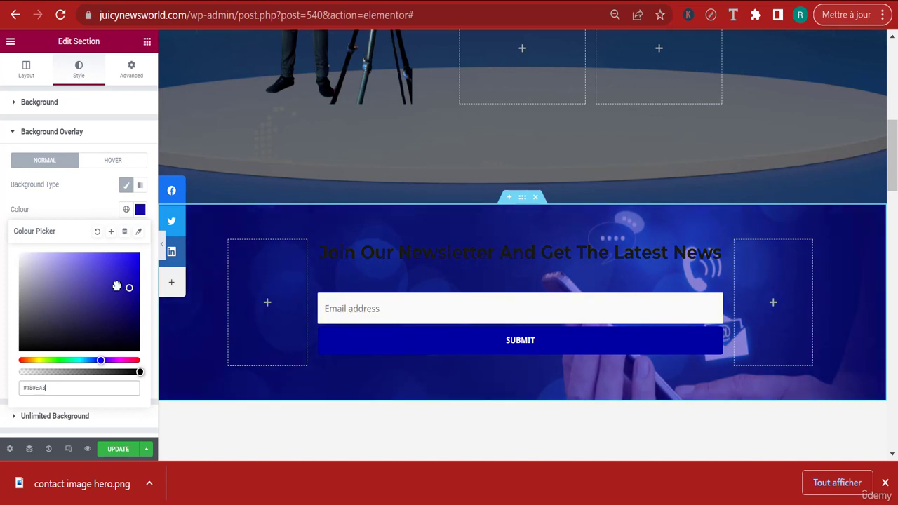
pyautogui.moveTo(117, 286); pyautogui.dragTo(82, 291)
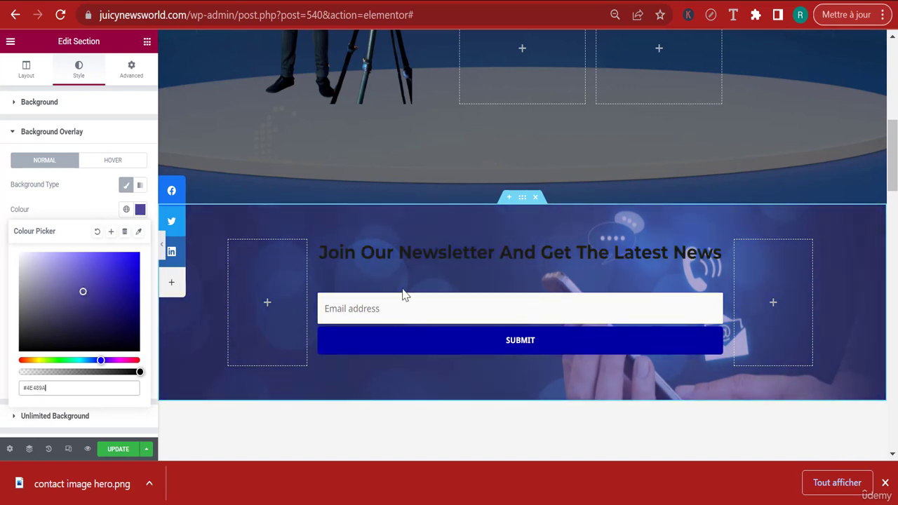
# Change the text colour of the heading "Join Our Newsletter And Get The Latest News" to white
pyautogui.click(717, 250)
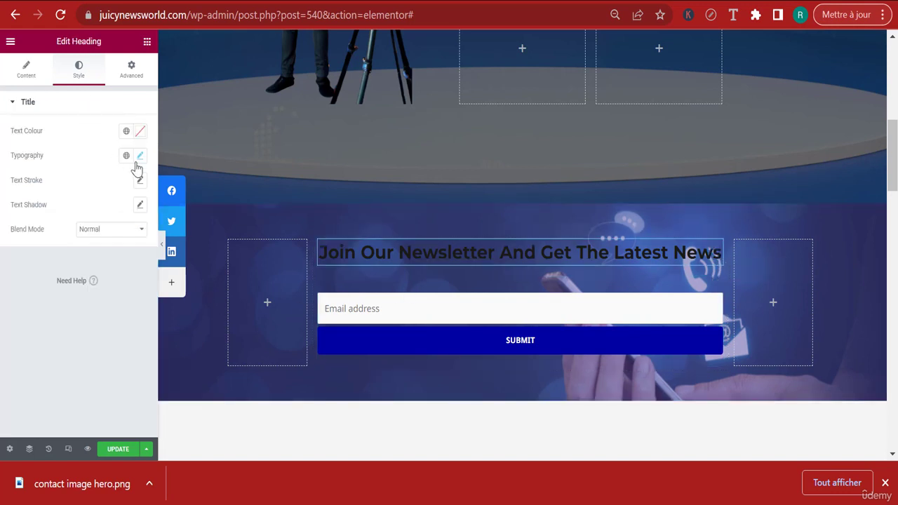
pyautogui.click(140, 131)
pyautogui.moveTo(66, 255)
pyautogui.mouseDown()
pyautogui.moveTo(5, 186)
pyautogui.moveTo(2, 162)
pyautogui.mouseUp()
pyautogui.click(3, 195)
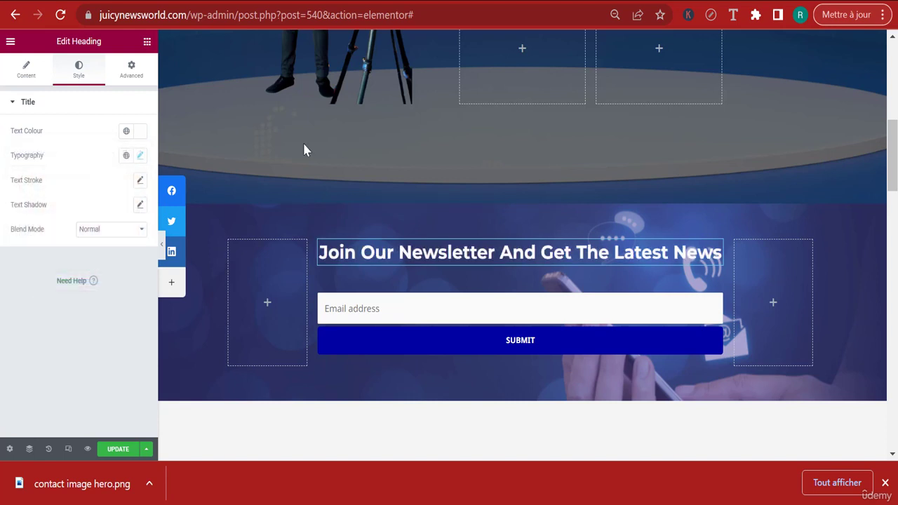
# Save the page and preview the newsletter and hero sections with the editing panel temporarily hidden
pyautogui.click(138, 449)
pyautogui.click(885, 483)
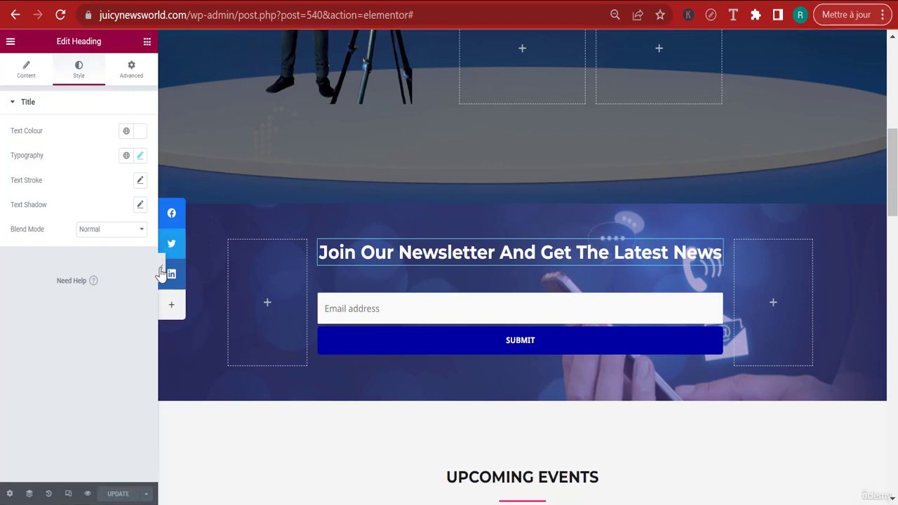
pyautogui.click(163, 274)
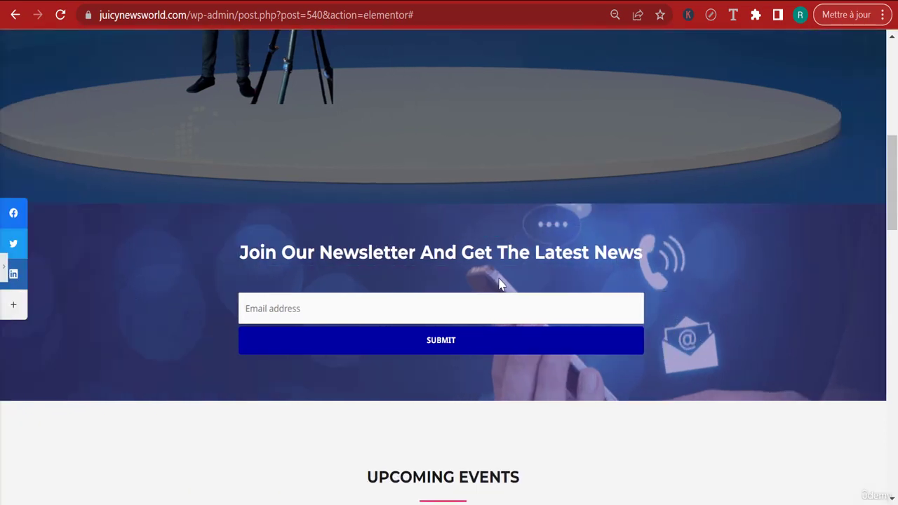
pyautogui.moveTo(895, 158); pyautogui.dragTo(895, 126)
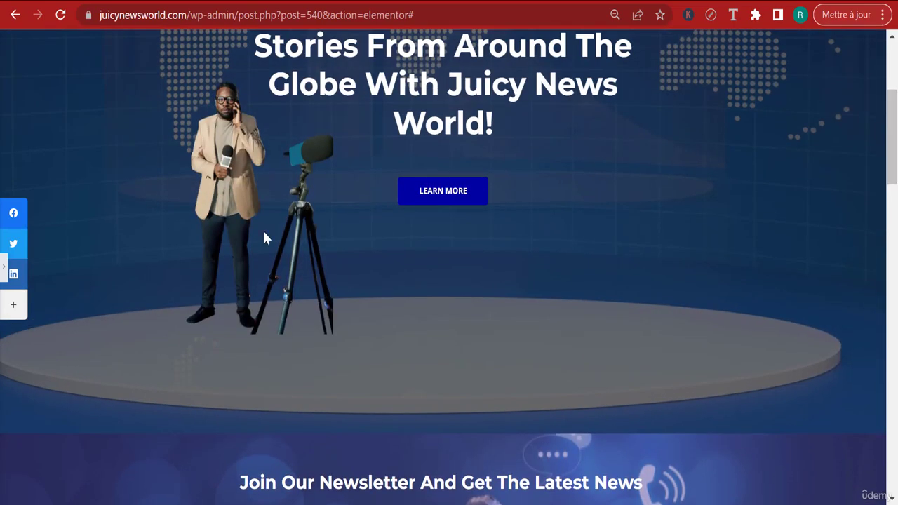
pyautogui.click(5, 269)
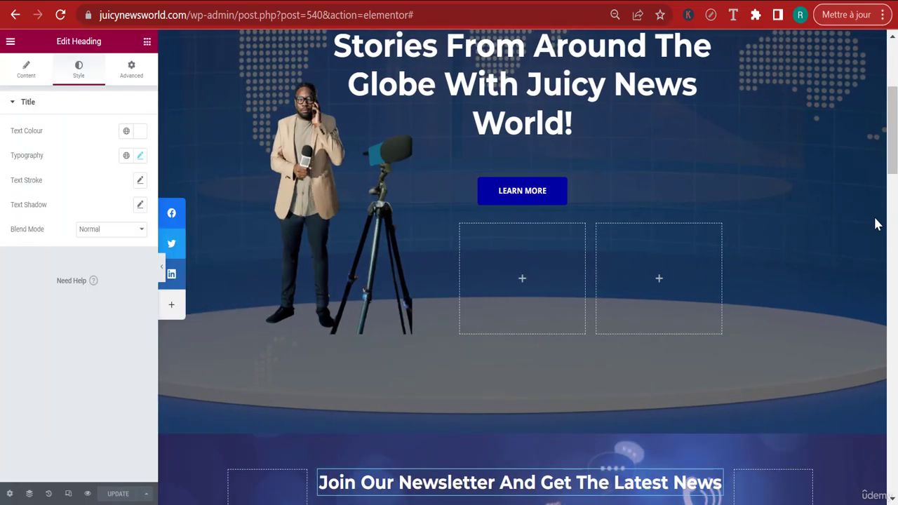
# Add a Tilt Opacity shape divider to the bottom edge of the hero section
pyautogui.scroll(4, 692, 266)
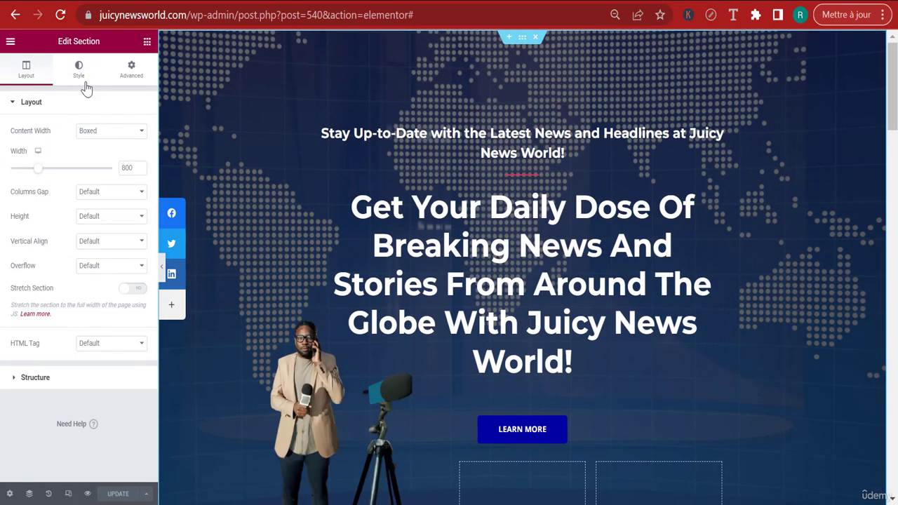
pyautogui.click(79, 70)
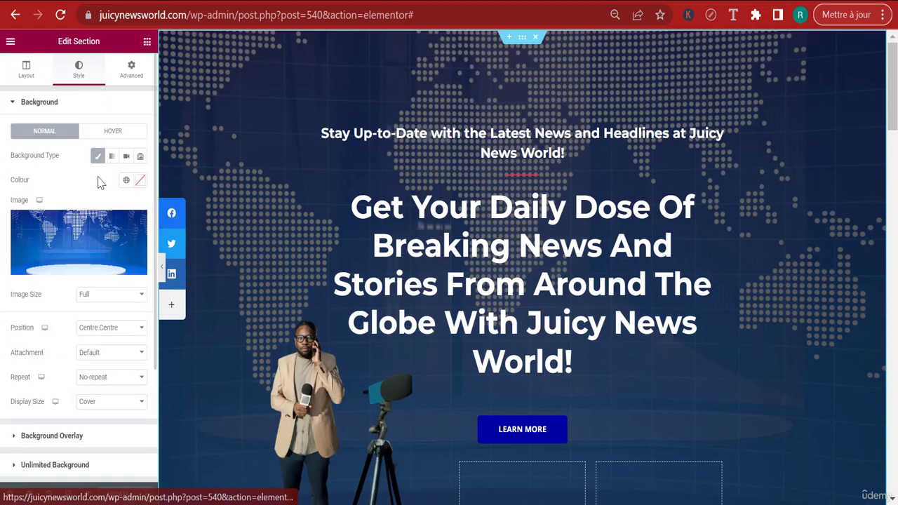
pyautogui.scroll(-3, 83, 266)
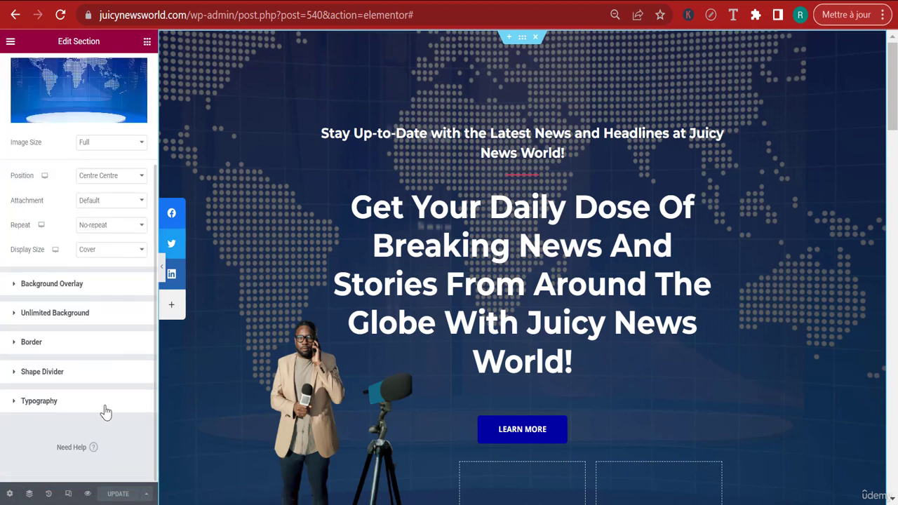
pyautogui.click(43, 376)
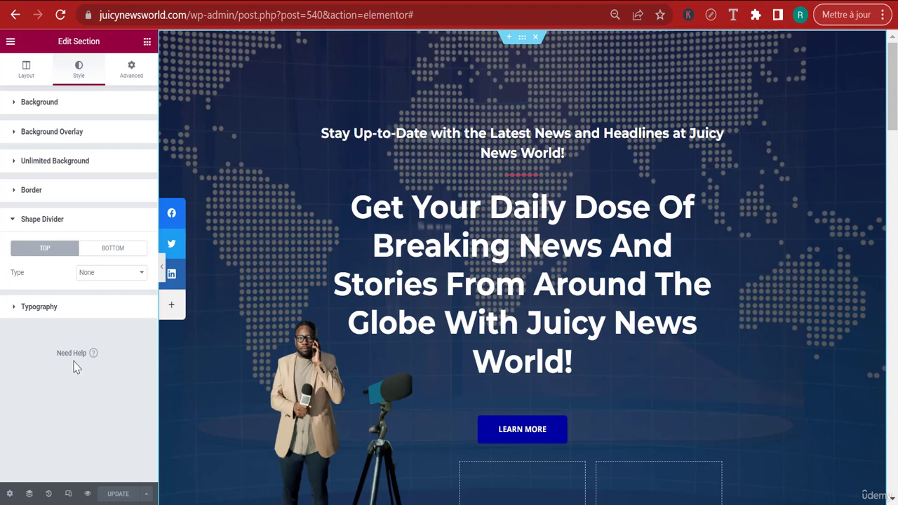
pyautogui.click(111, 252)
pyautogui.click(105, 273)
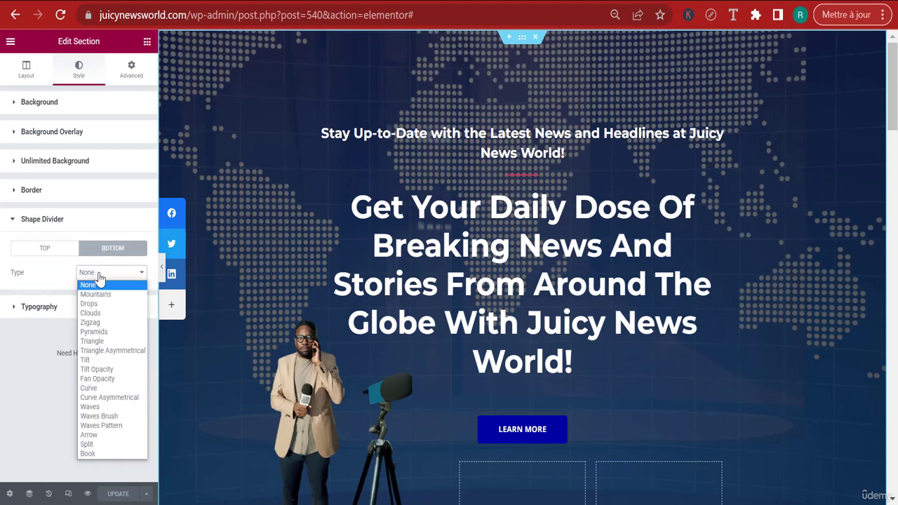
pyautogui.click(107, 373)
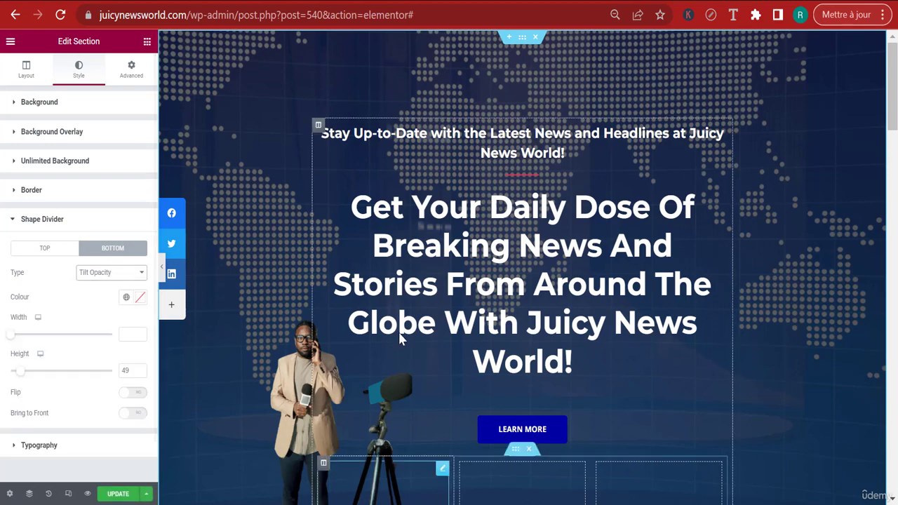
# Set the height of the hero section's bottom shape divider to 25 and save the page
pyautogui.scroll(-5, 398, 331)
pyautogui.scroll(-2, 605, 379)
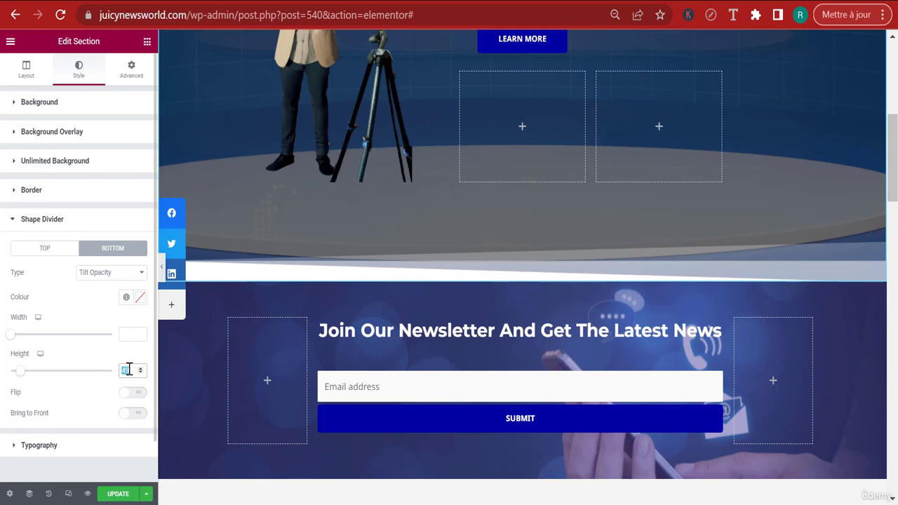
pyautogui.write('20')
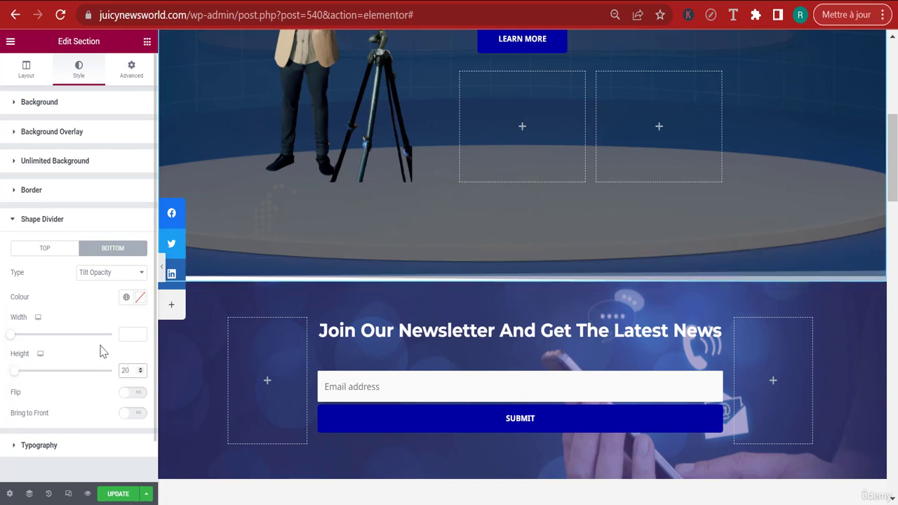
pyautogui.press('BackSpace')
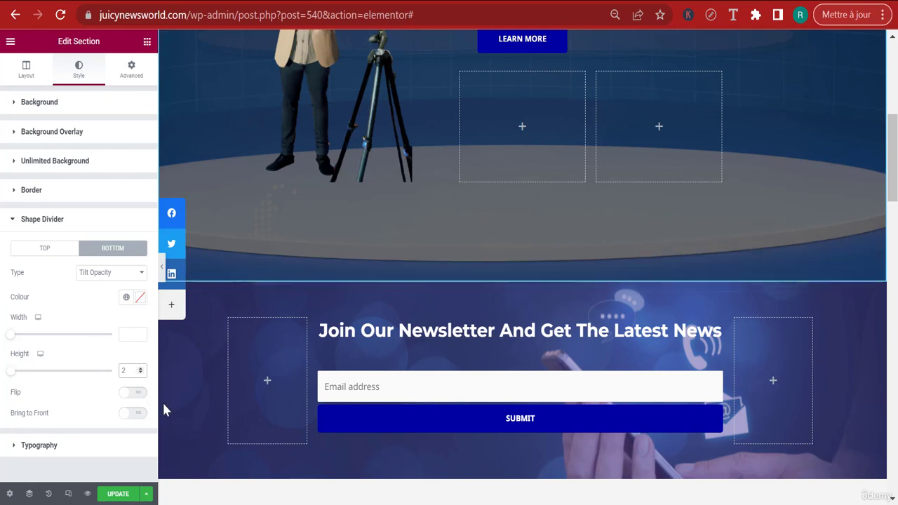
pyautogui.write('5')
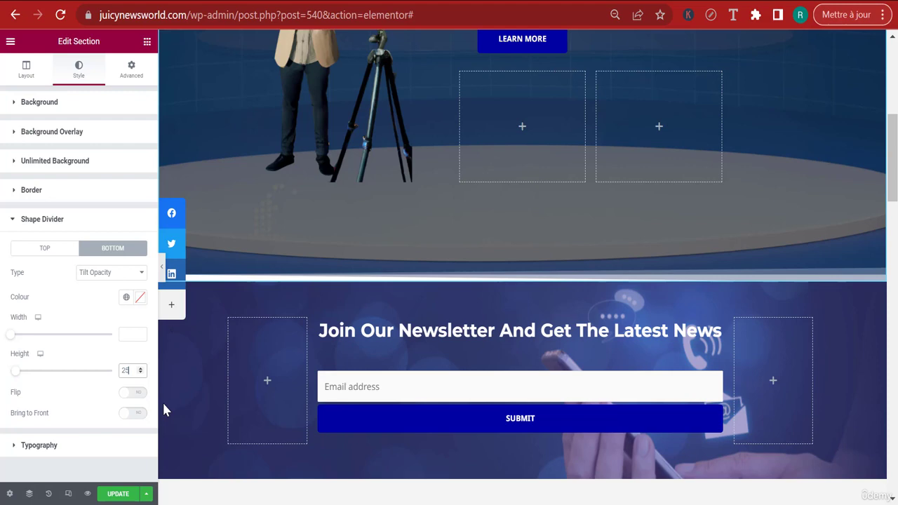
pyautogui.click(120, 494)
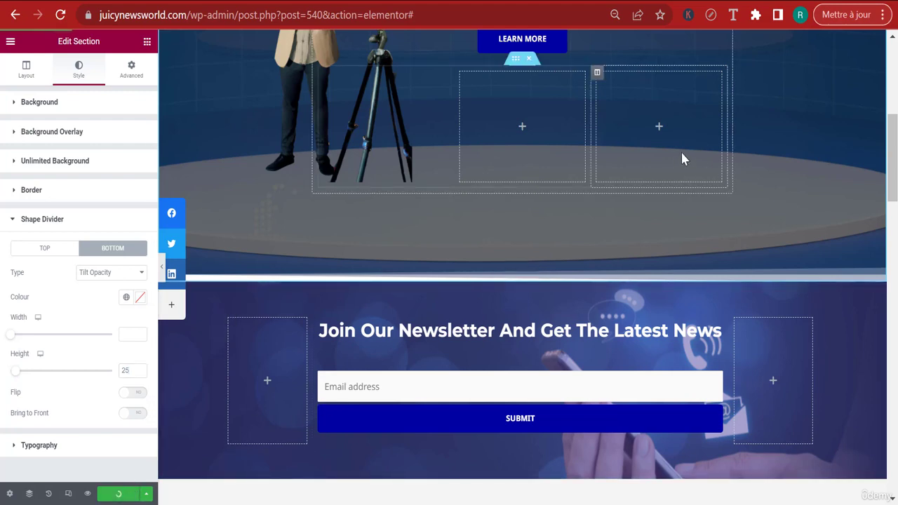
pyautogui.scroll(5, 722, 144)
pyautogui.scroll(-7, 765, 259)
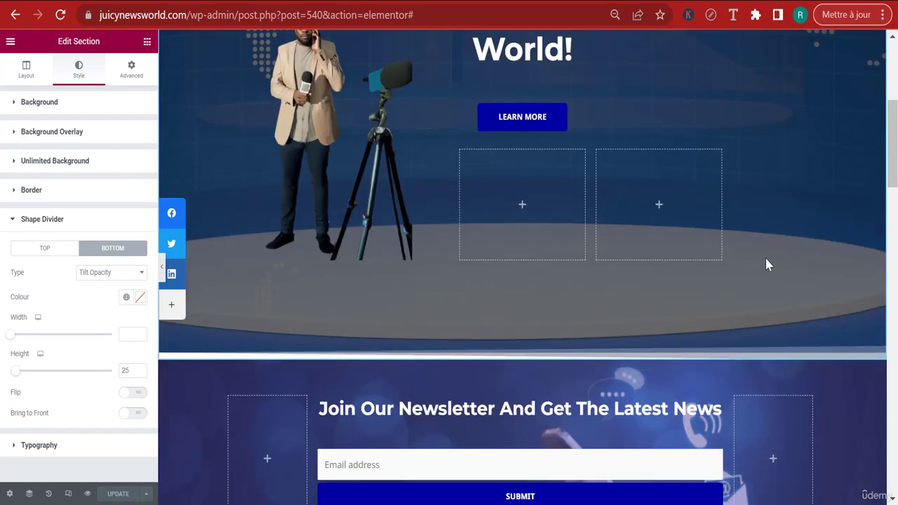
pyautogui.scroll(2, 766, 295)
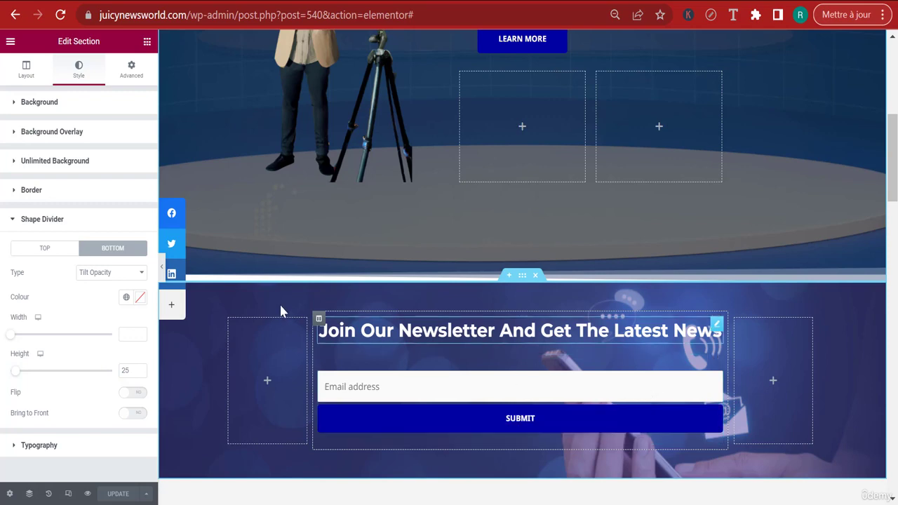
# Switch to the reference site at localhost:10011 and examine the layout of its Latest Celebrity News section
pyautogui.scroll(-5, 896, 160)
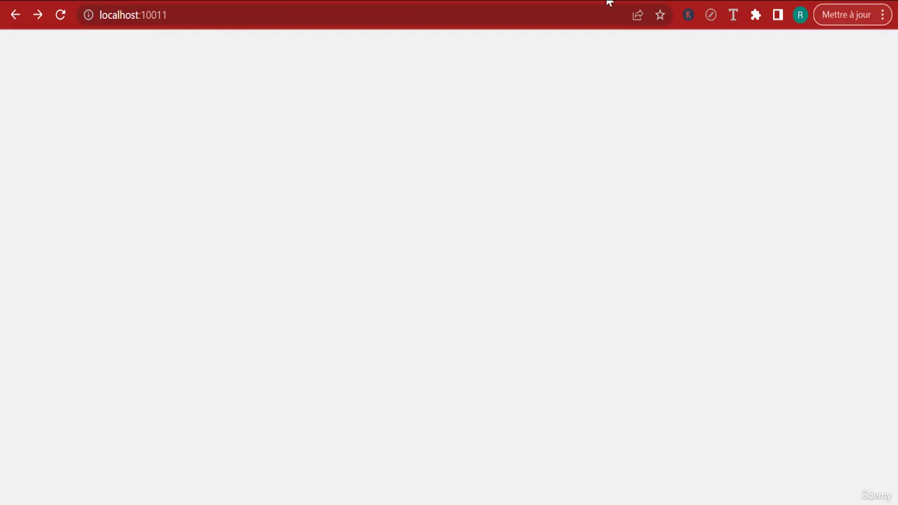
pyautogui.scroll(-5, 752, 149)
pyautogui.scroll(-3, 755, 148)
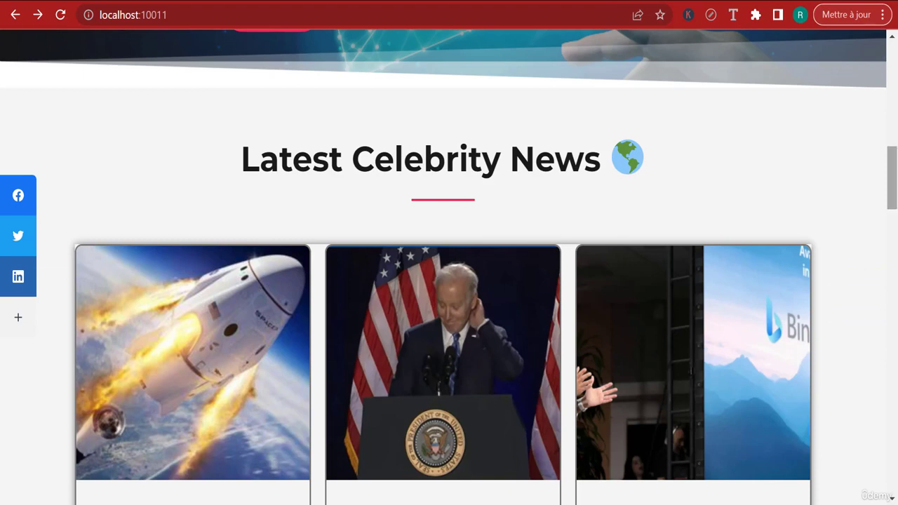
pyautogui.scroll(-1, 892, 182)
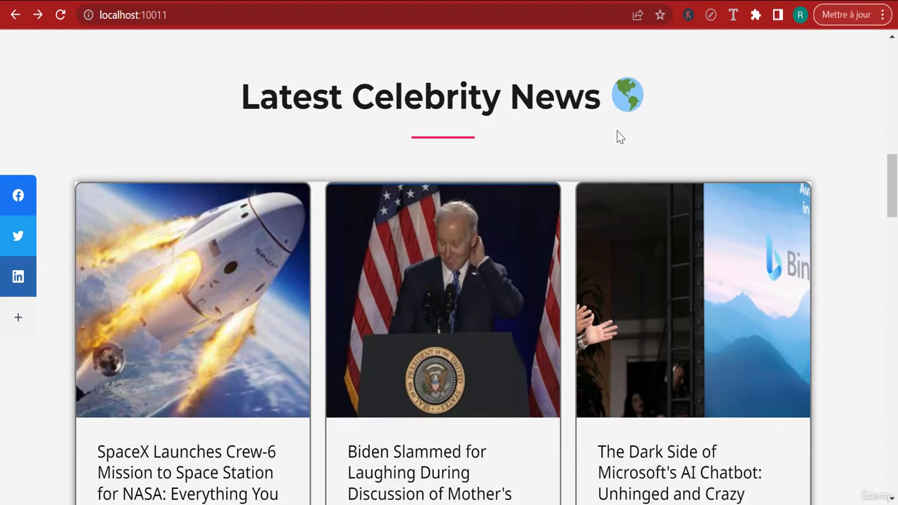